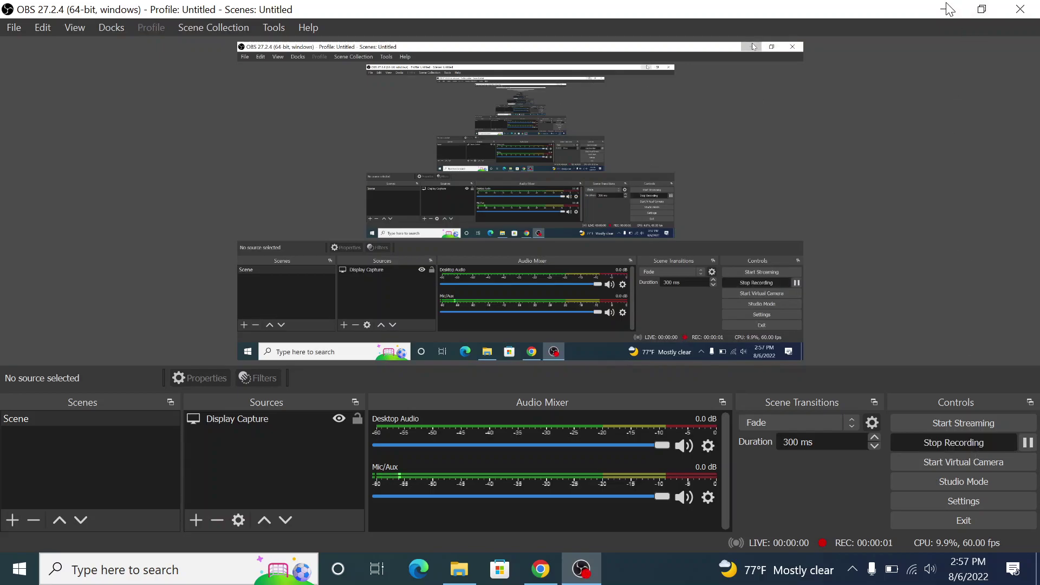
- Switch to Telegram and send the /start command to the youtubeupdates bot
click(948, 9)
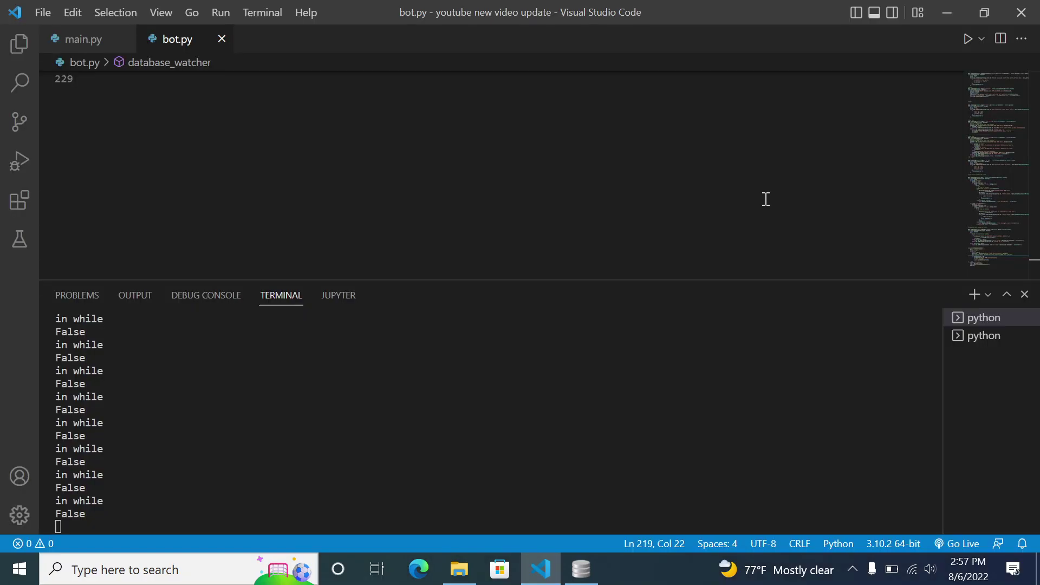
click(975, 336)
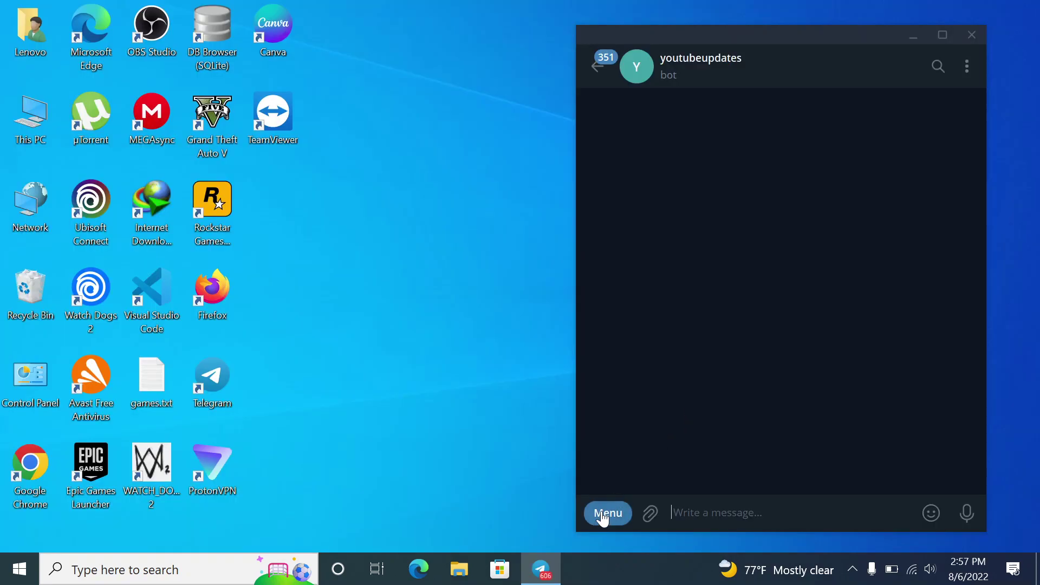
click(606, 514)
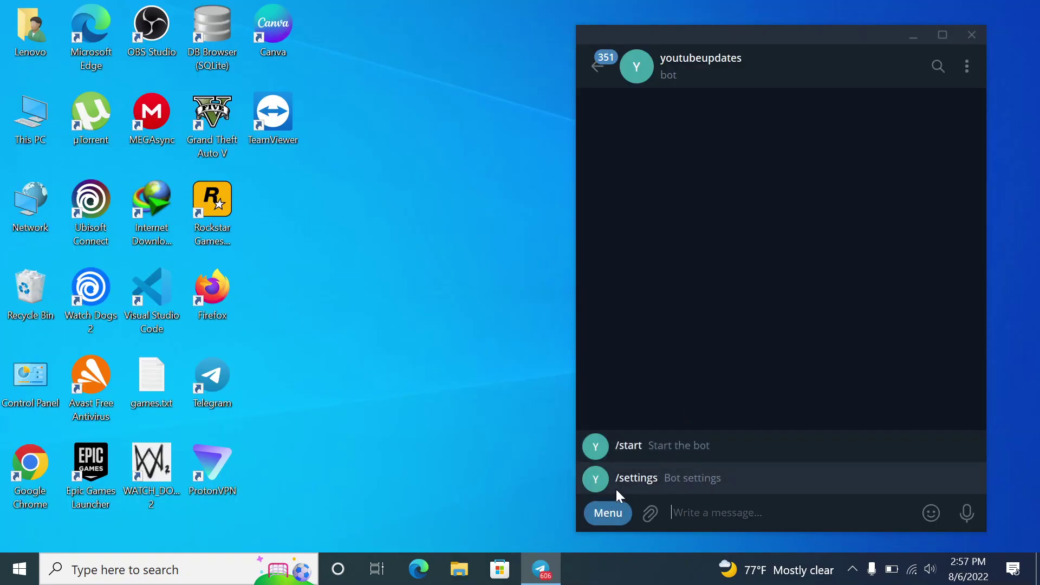
click(638, 445)
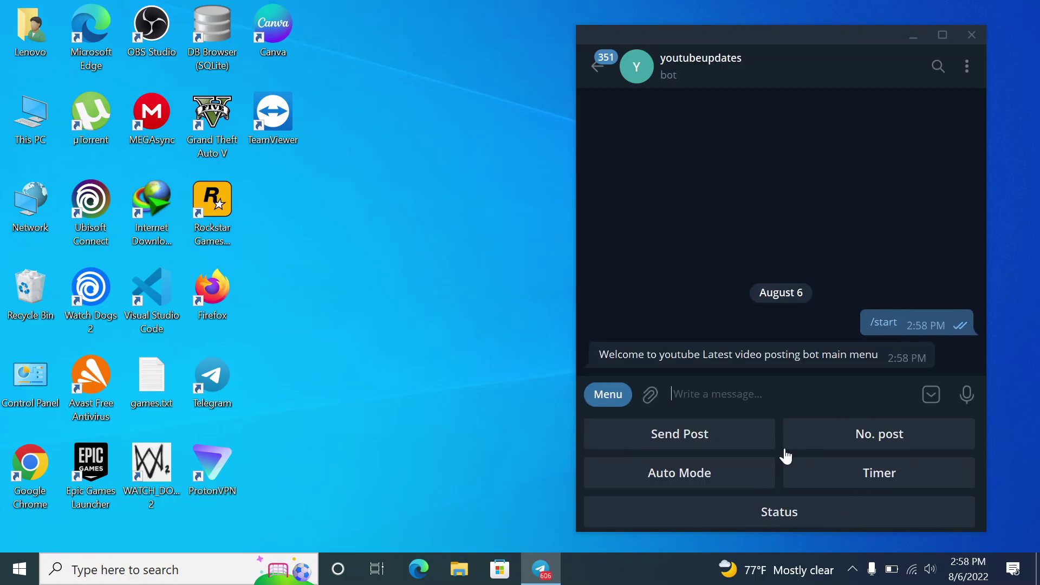
- Look at the posts and the channel info of the testing channel
click(594, 64)
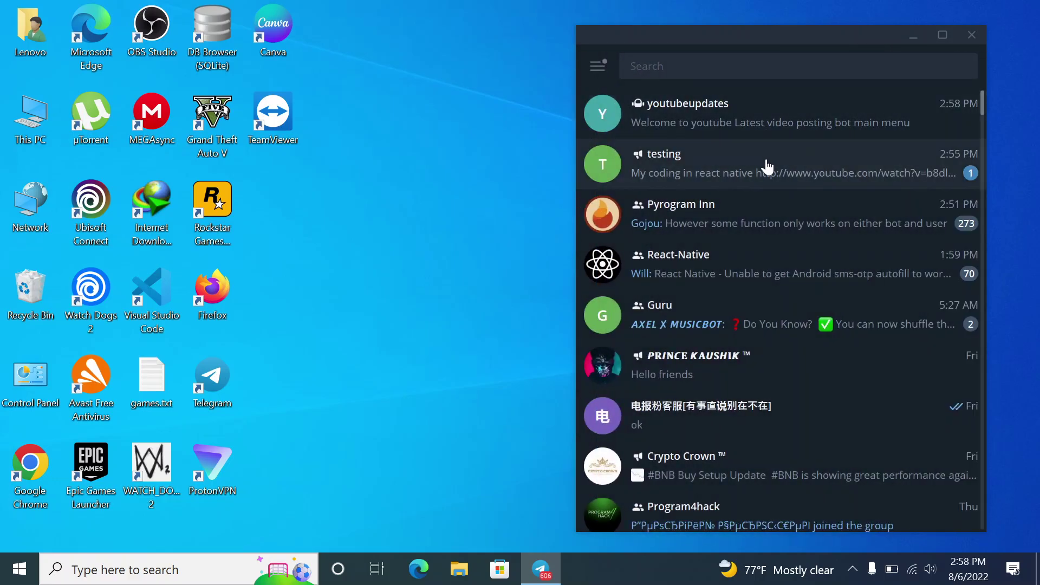
click(767, 167)
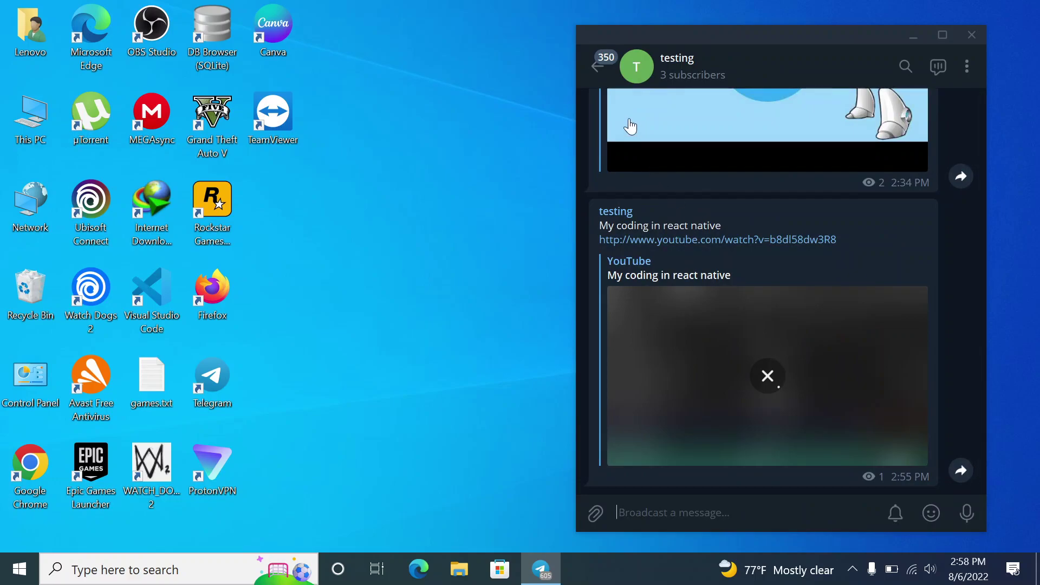
click(597, 66)
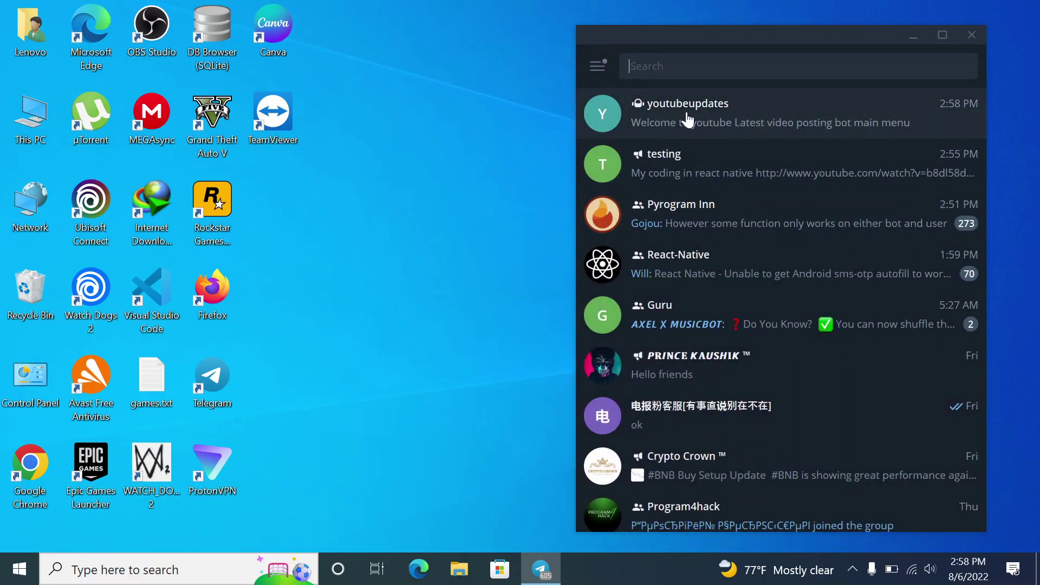
click(692, 167)
click(666, 74)
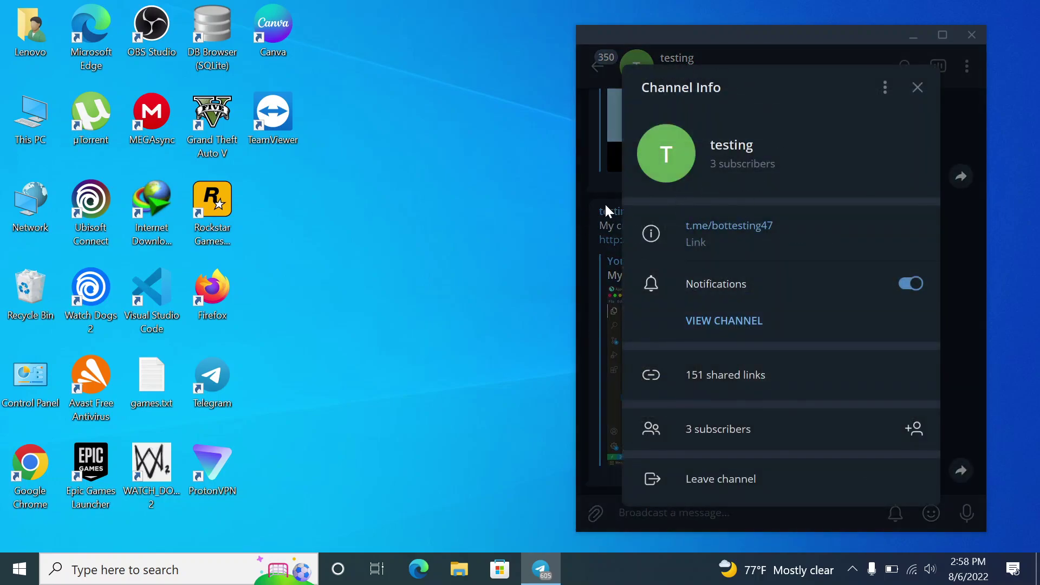
click(606, 203)
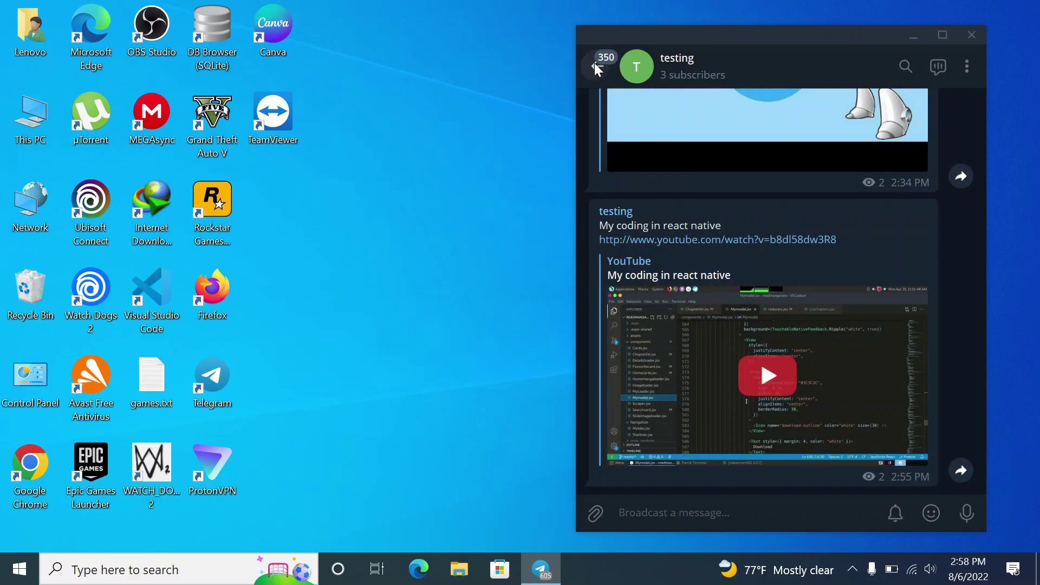
click(596, 65)
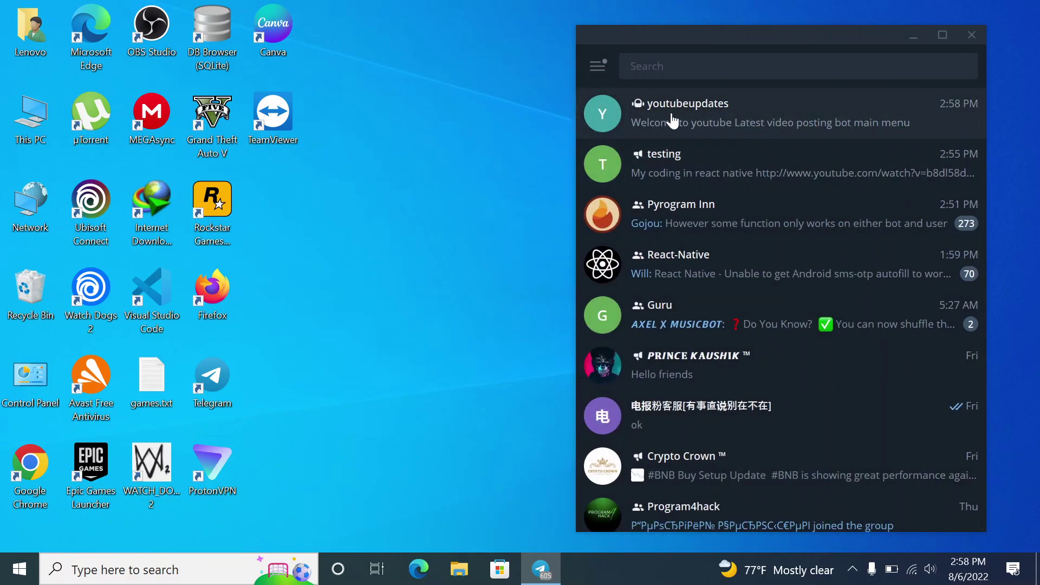
- View the subscriber list of the testing channel to check which members are admins
click(690, 170)
click(696, 69)
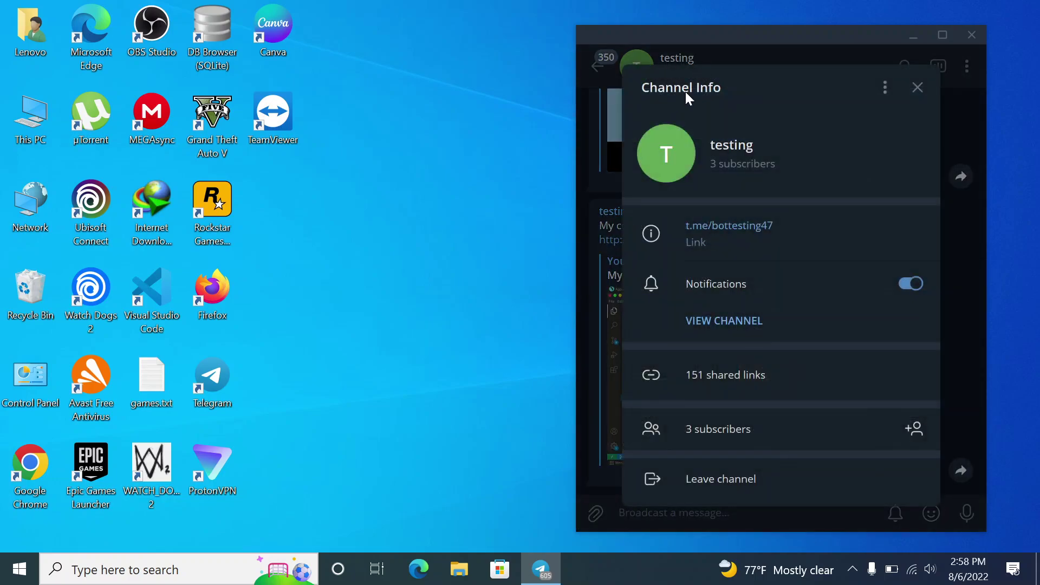
click(685, 429)
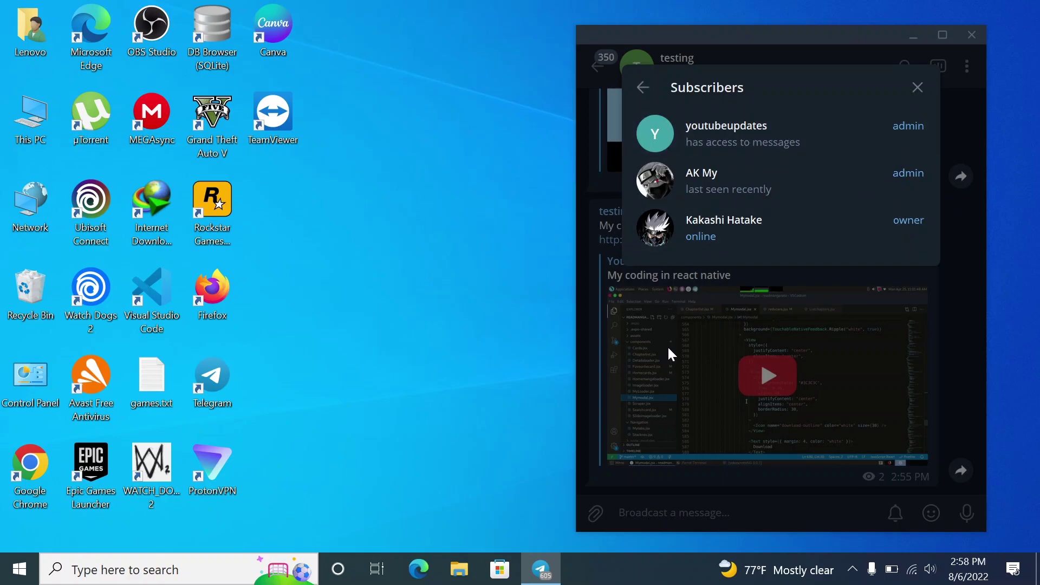
click(695, 428)
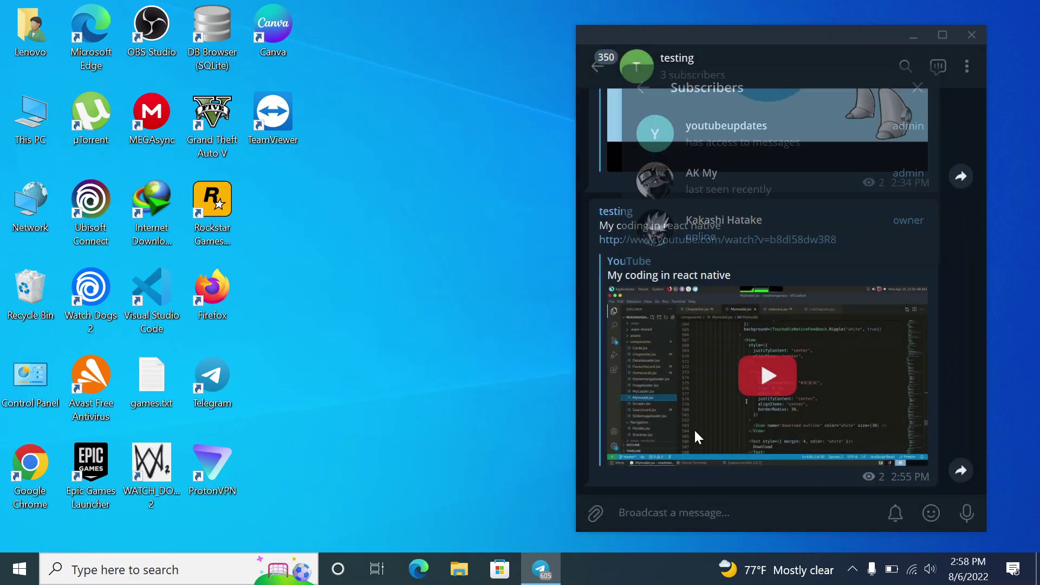
- Send the /connect command in the testing channel to connect the bot
text(/co)
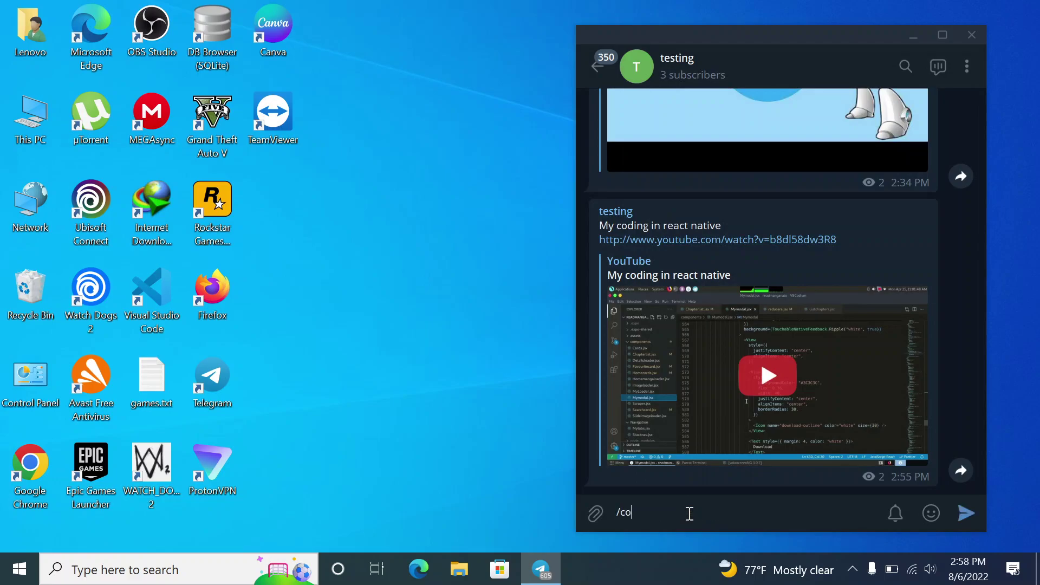
text(nnect)
key(Return)
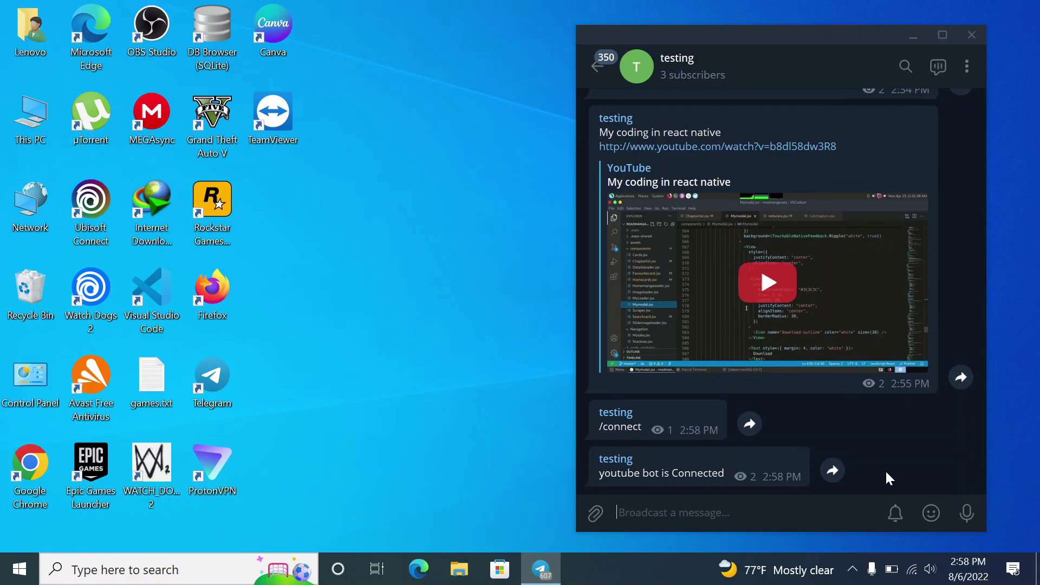
- Delete the /connect message and the bot's reply from the testing channel
drag(887, 474, 873, 432)
click(731, 66)
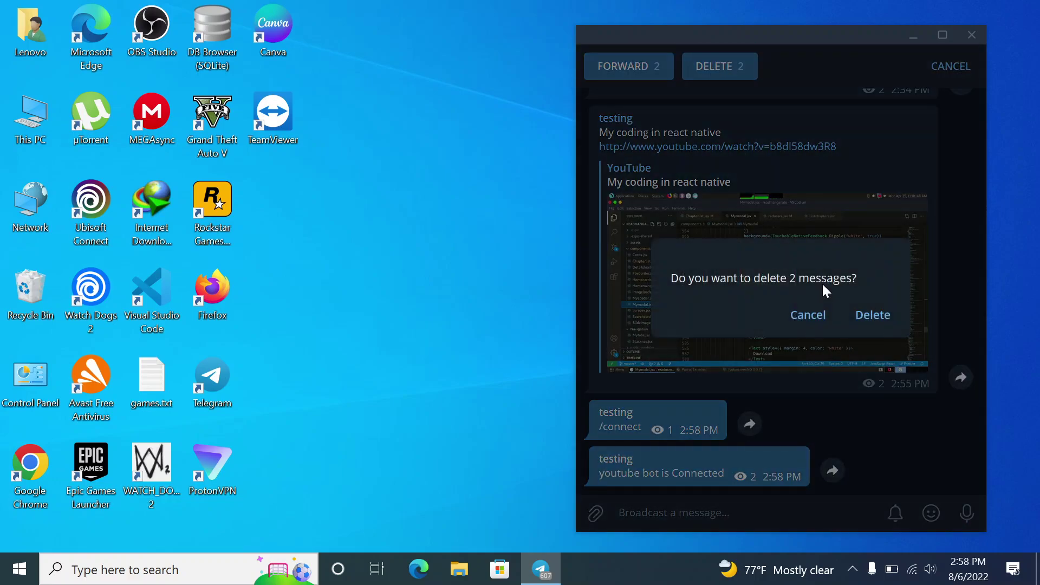
click(871, 314)
- Request the Status in the youtubeupdates bot chat and read its AutoMode, Timer and No.Post settings
click(607, 67)
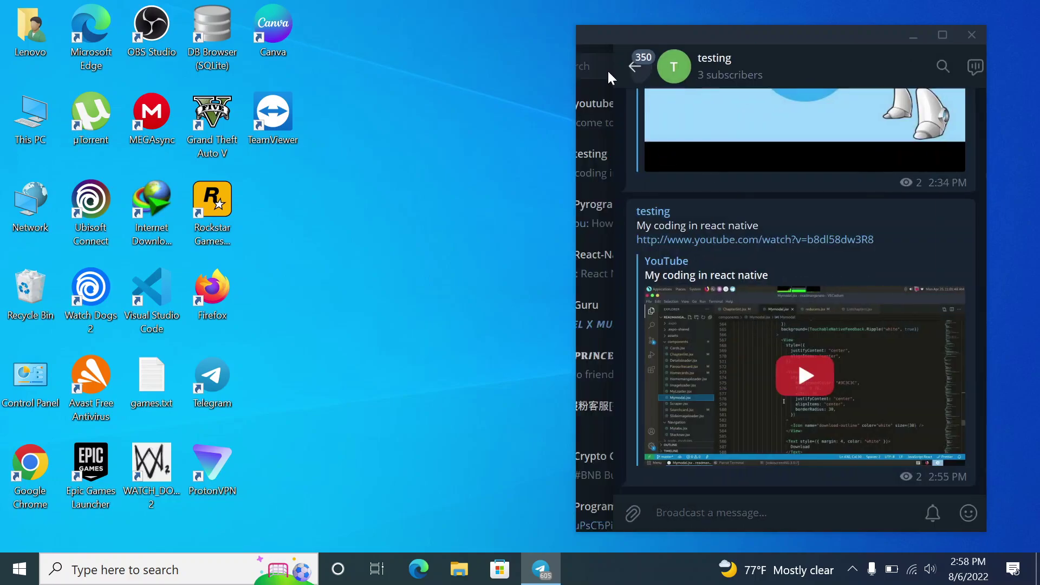
click(786, 130)
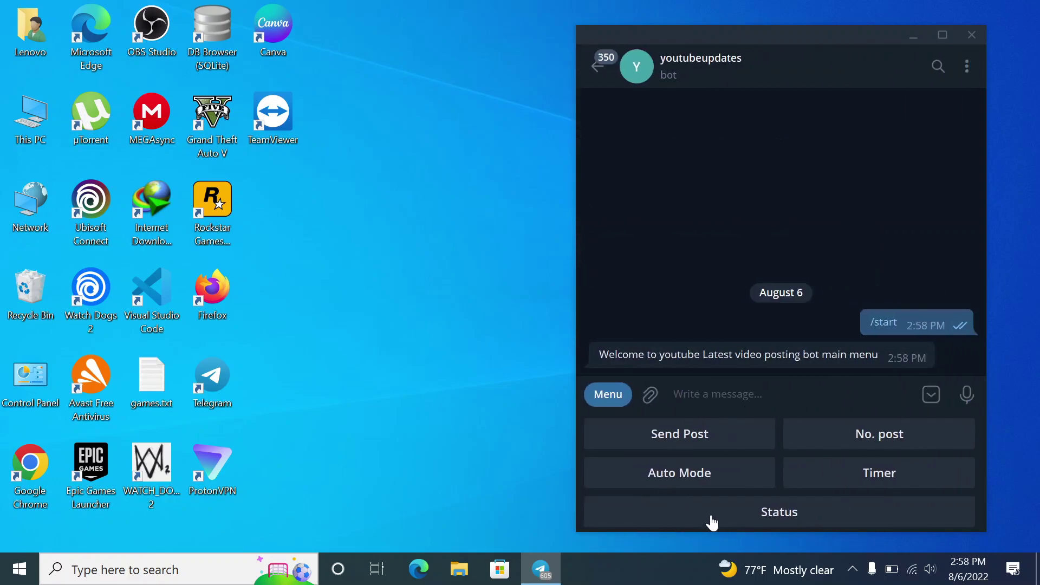
click(727, 524)
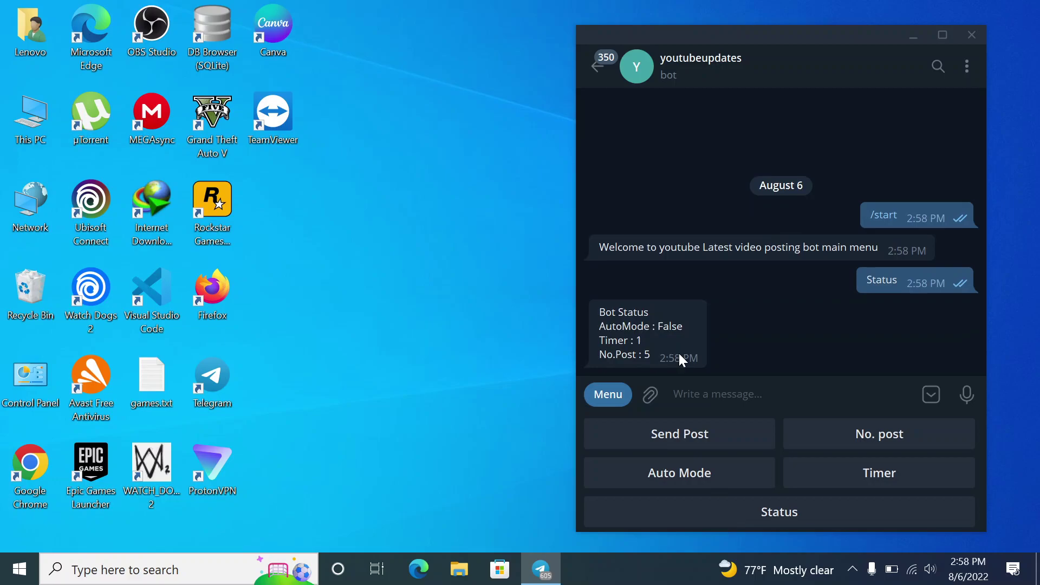
mouse_move(655, 331)
drag(658, 330, 598, 356)
click(680, 329)
click(598, 356)
drag(614, 355, 650, 356)
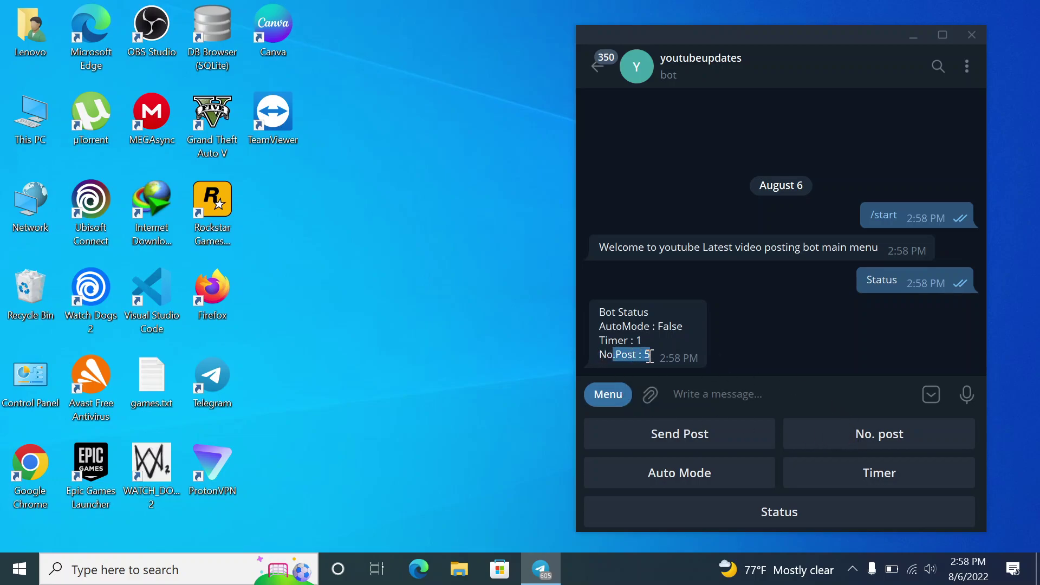
click(650, 356)
- Set the bot's number of latest videos to post to 1 and return to its main menu
click(821, 442)
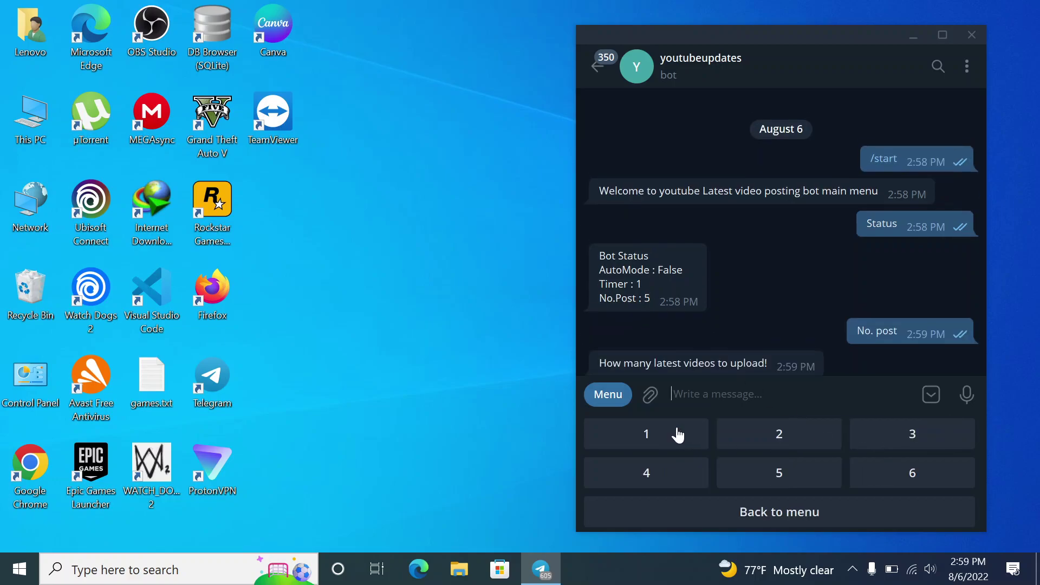
click(661, 437)
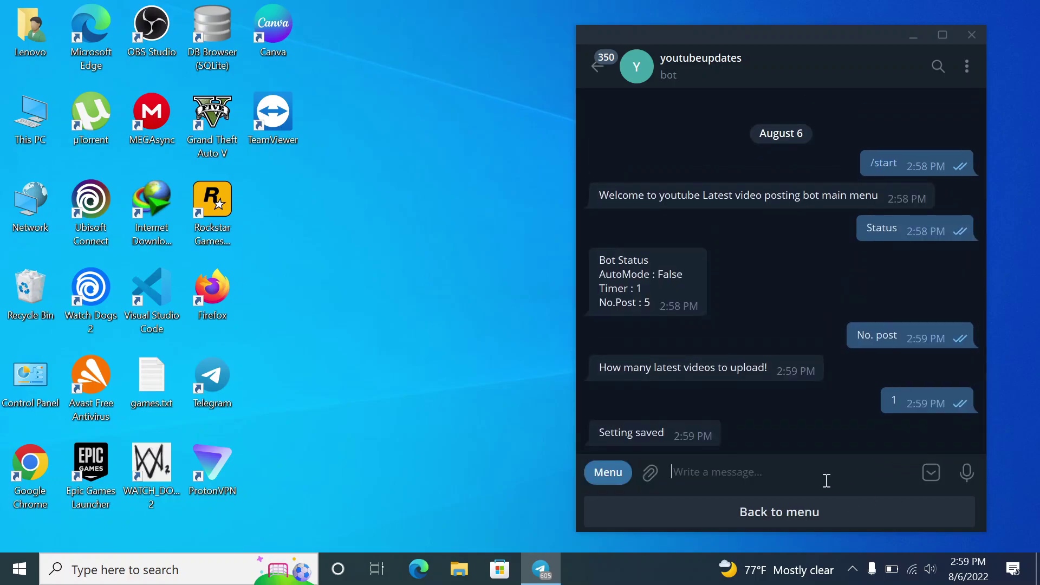
click(798, 511)
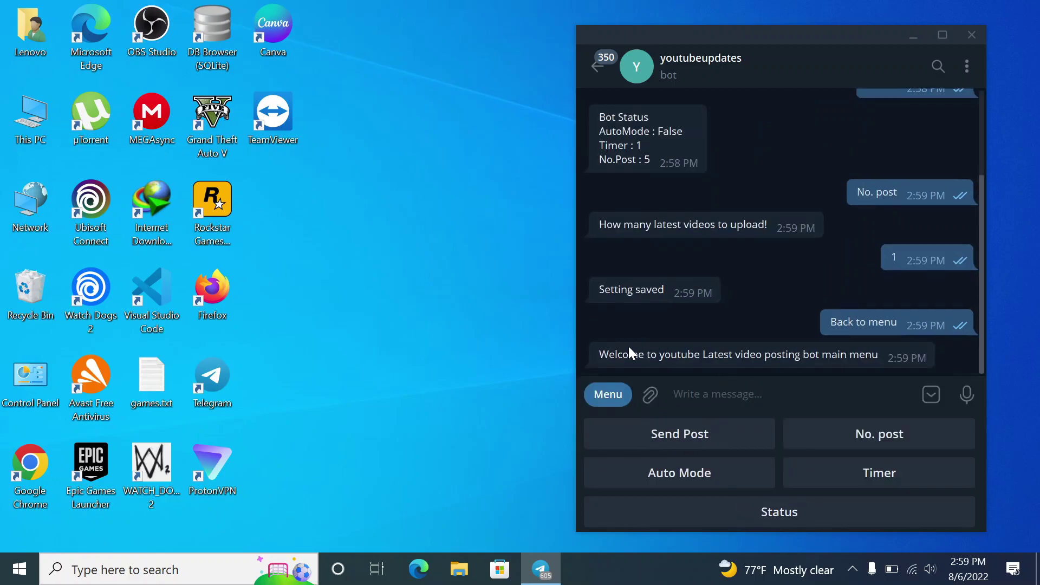
click(763, 512)
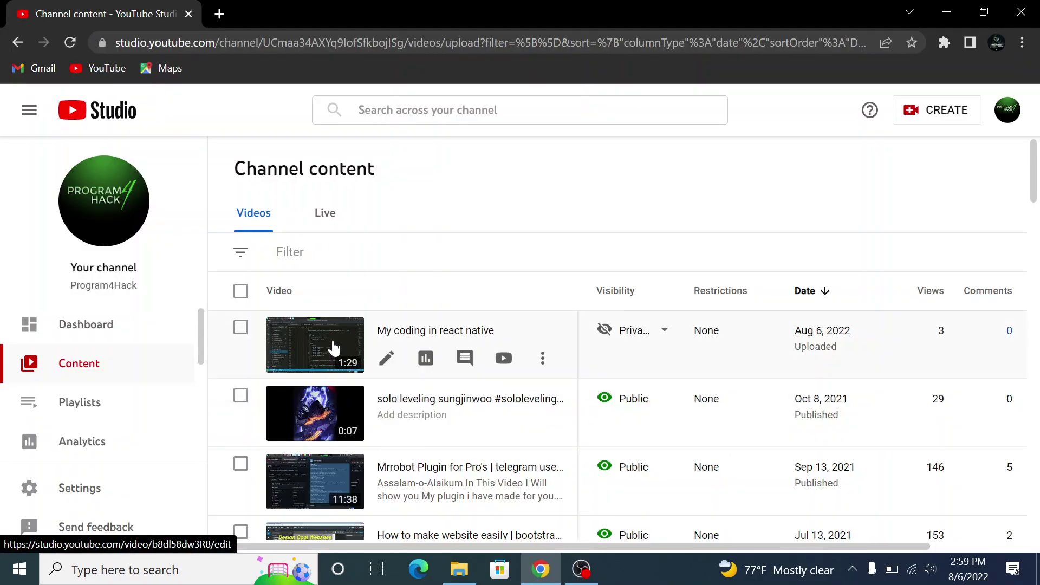
mouse_move(620, 339)
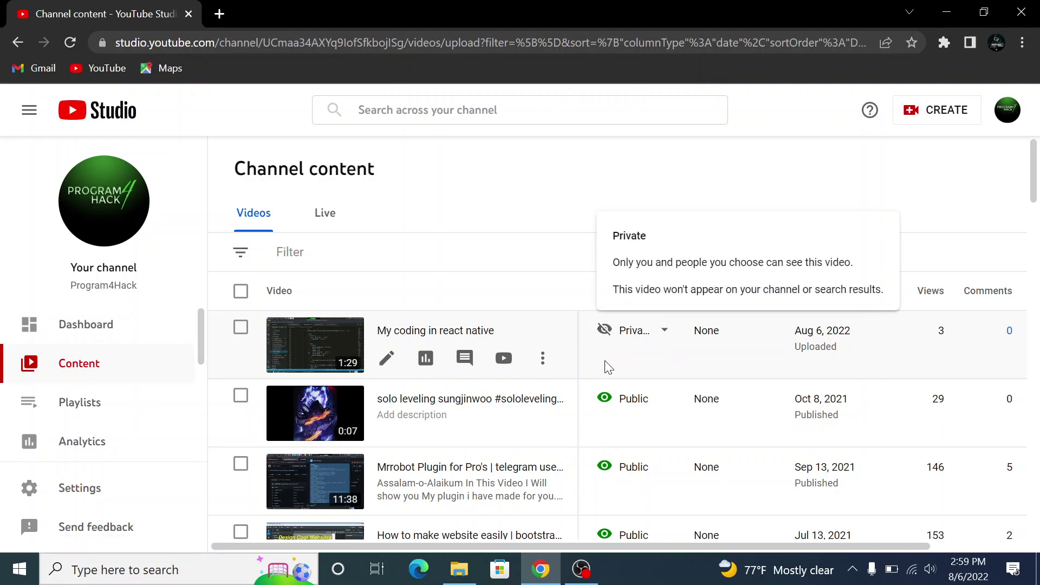
mouse_move(674, 374)
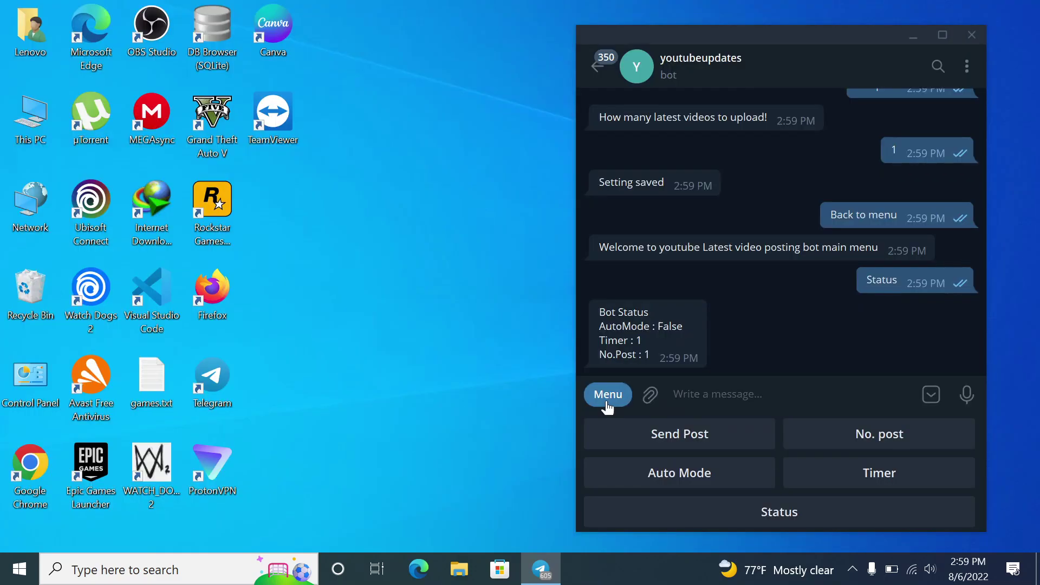
- Have the youtubeupdates bot send the latest video post and view it in the testing channel
click(754, 391)
click(691, 434)
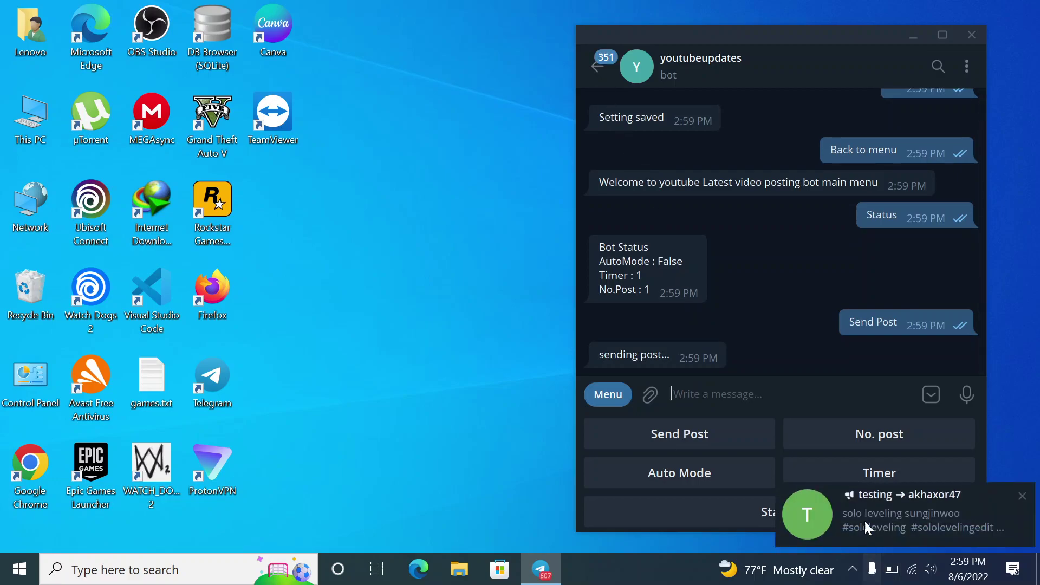
click(864, 516)
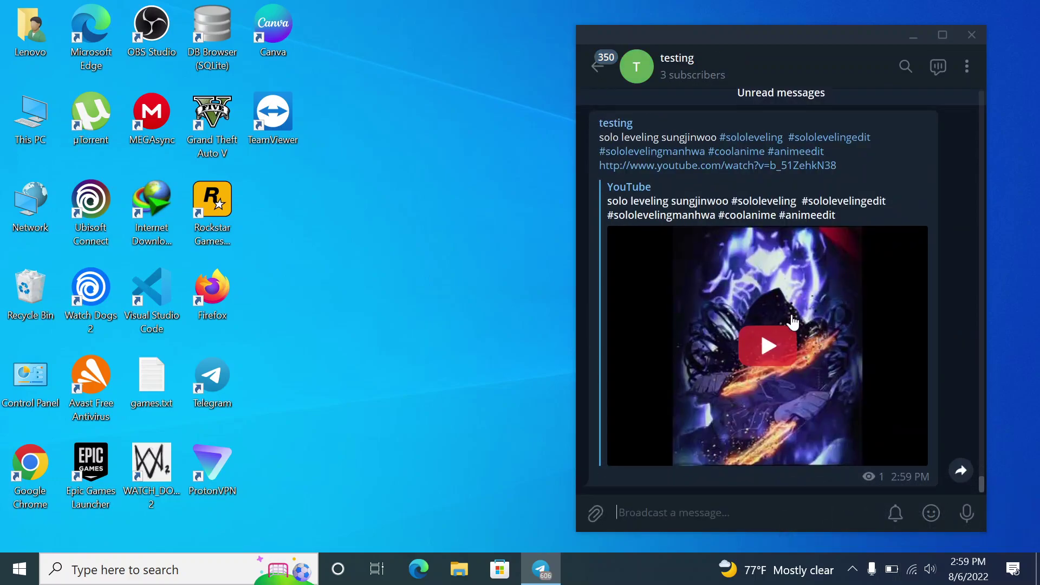
- Set the youtubeupdates bot's number of latest videos to post to 3 and return to its main menu
click(599, 60)
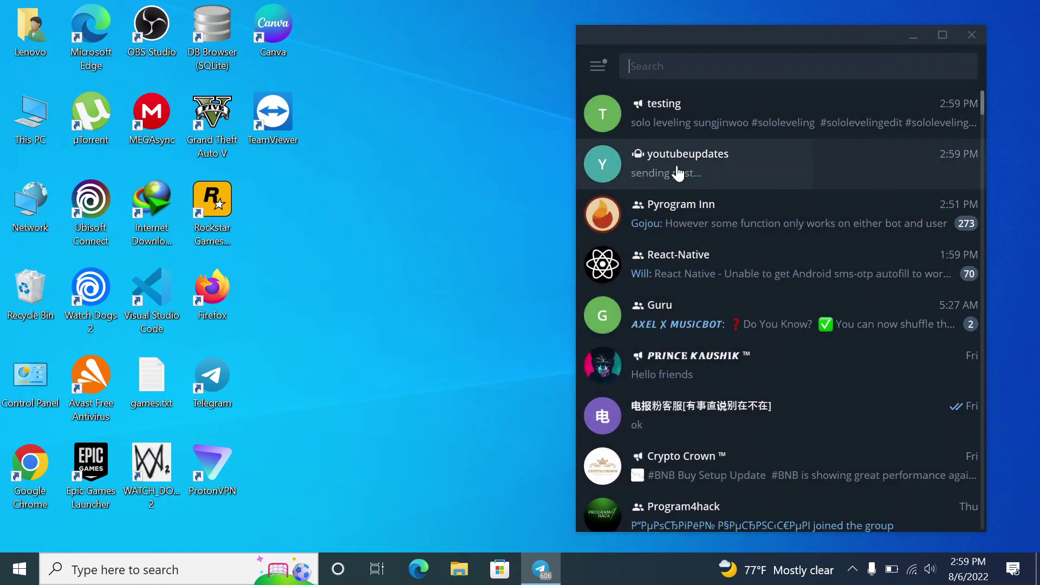
click(678, 172)
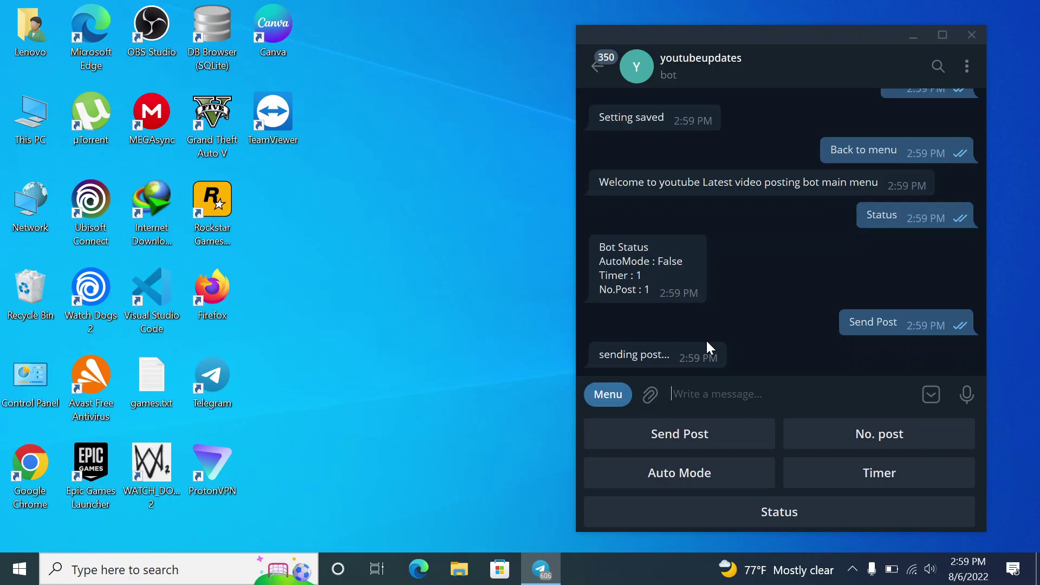
click(819, 441)
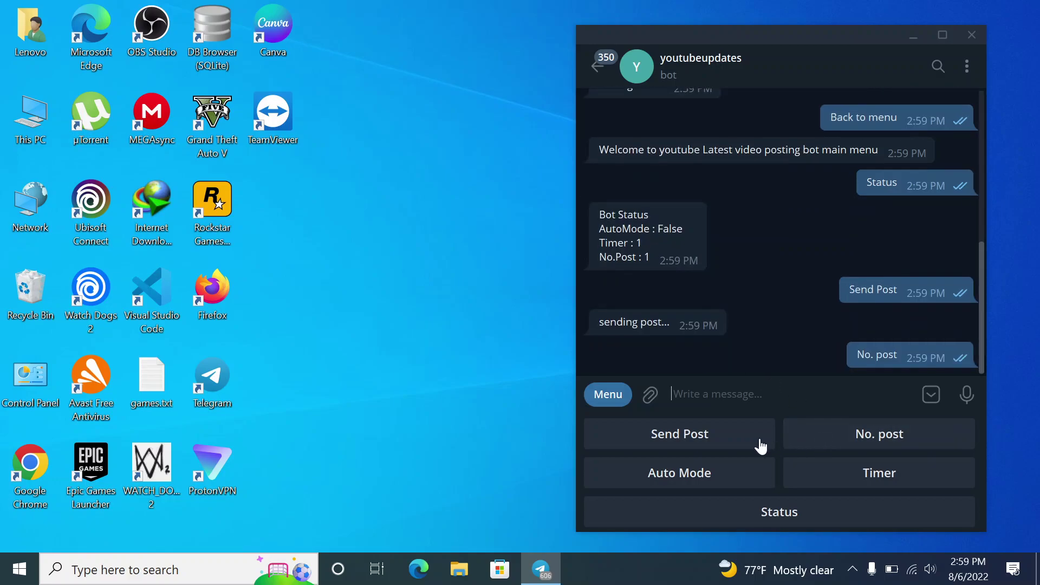
click(896, 442)
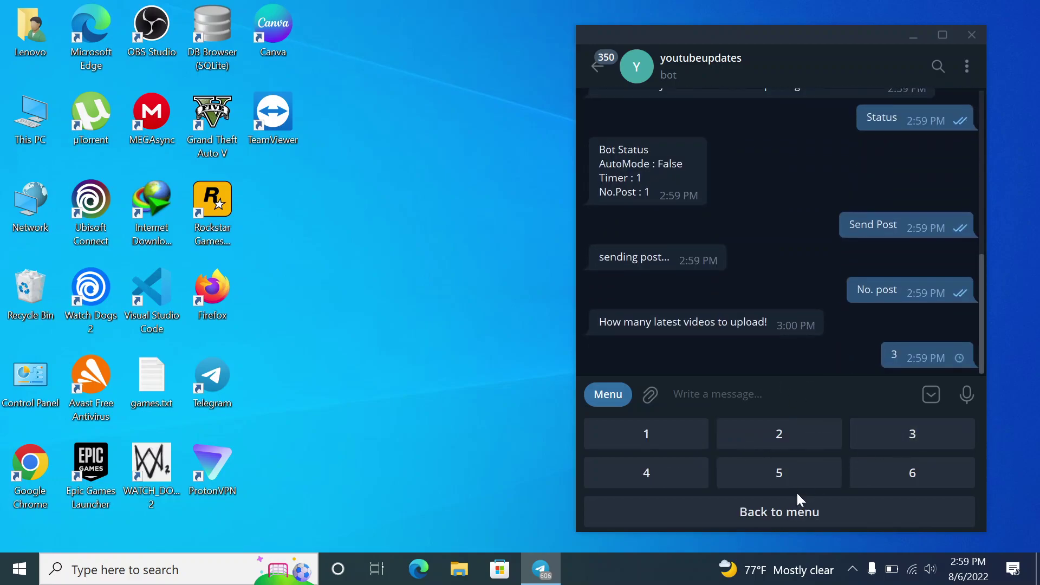
click(775, 524)
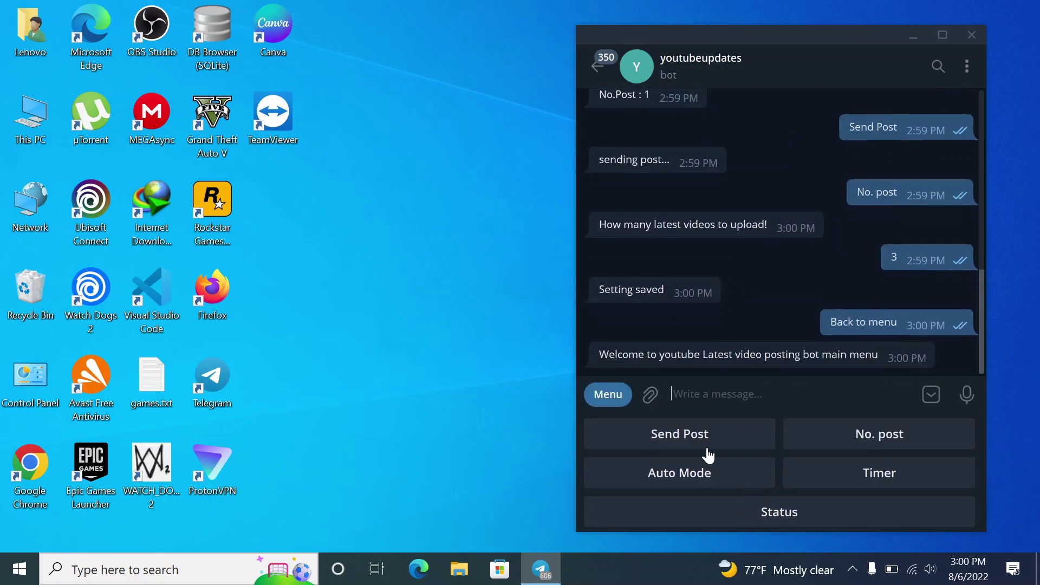
- Have the bot send the three latest video posts and go back to the chat list
click(699, 446)
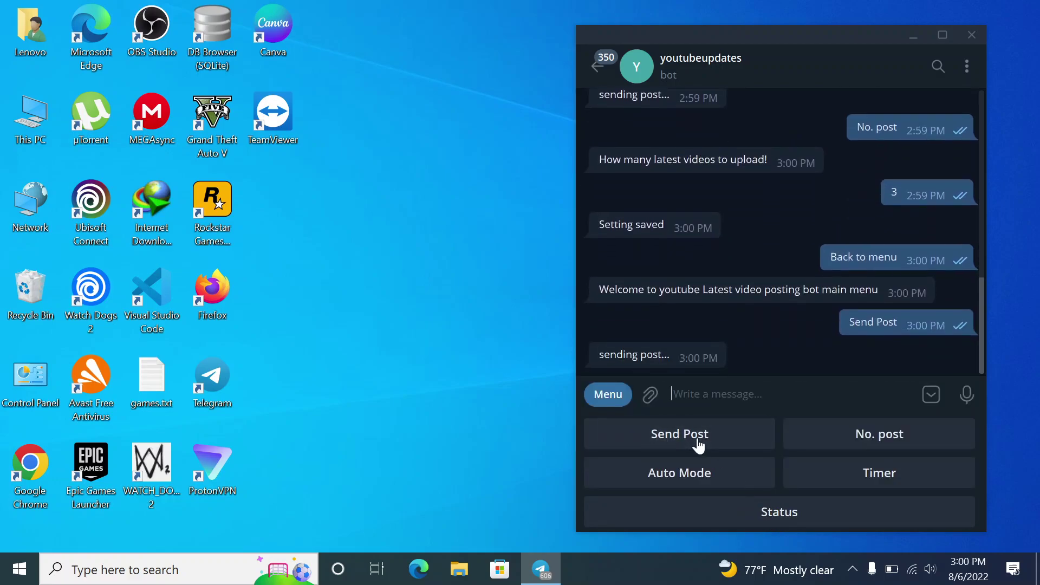
click(596, 66)
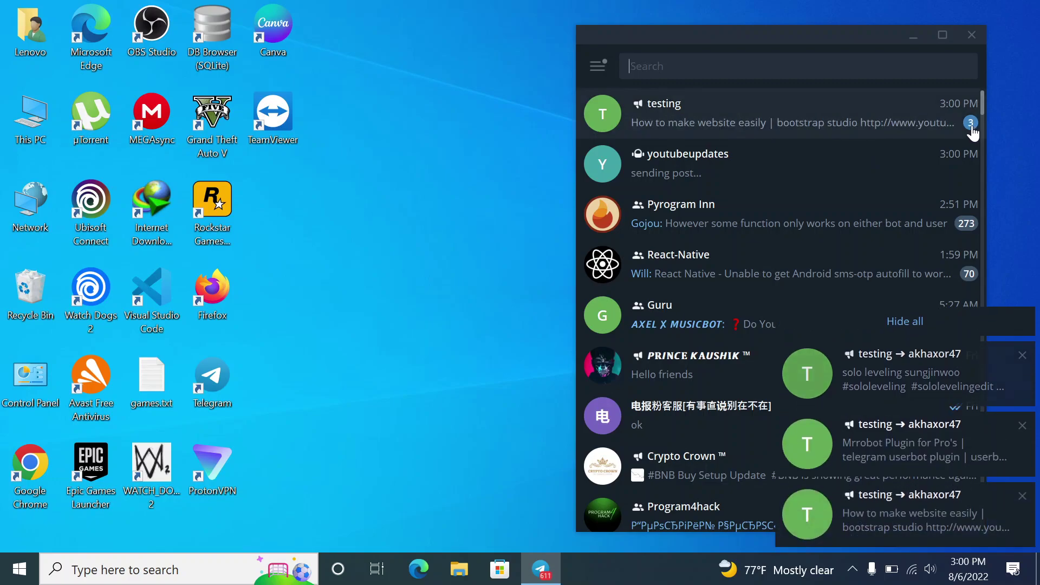
- Hide all notifications, set the youtubeupdates bot's number of latest videos to post to 1, and return to its main menu
click(894, 323)
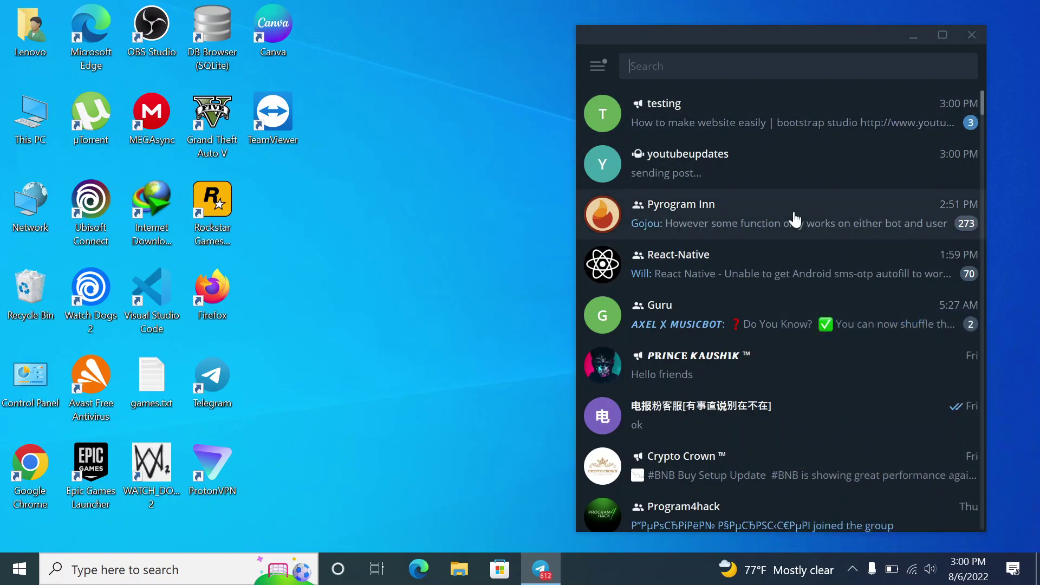
click(779, 170)
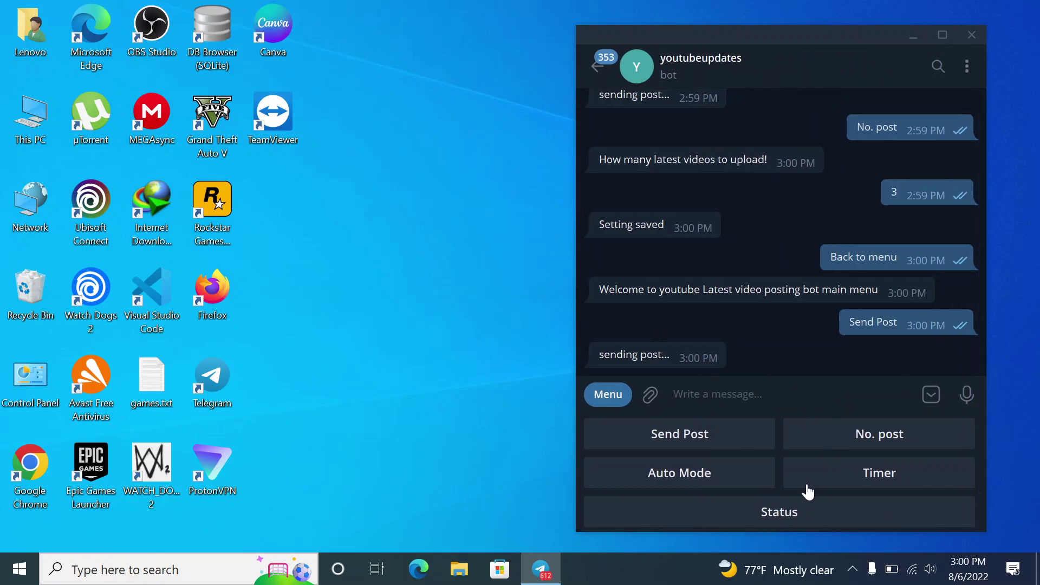
click(827, 428)
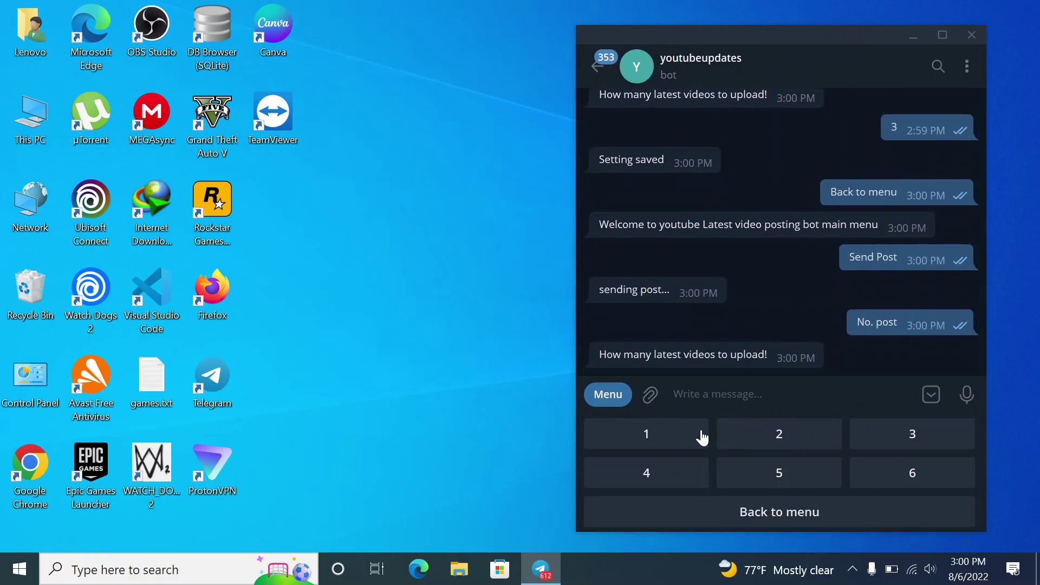
click(665, 443)
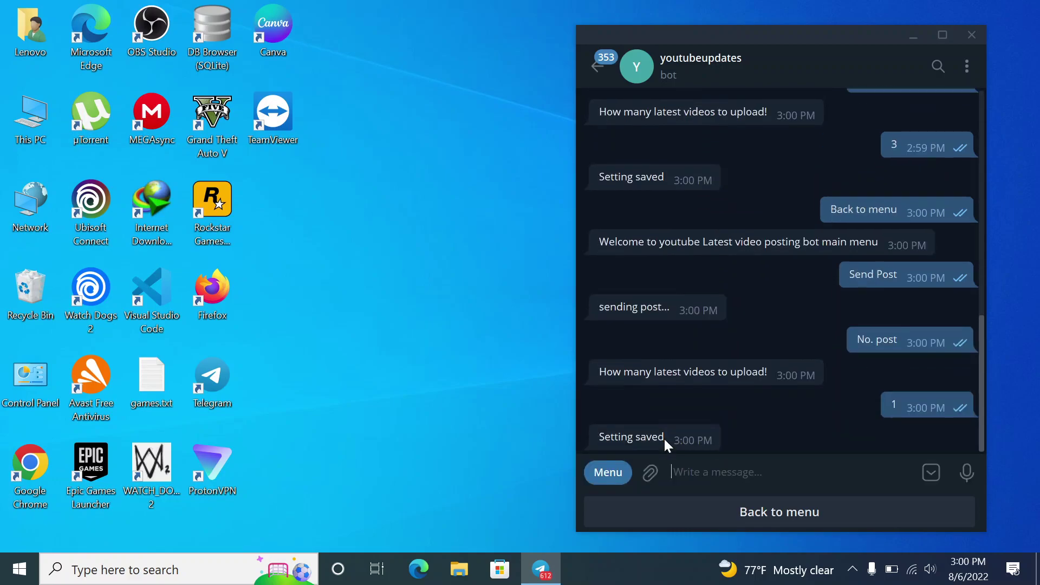
click(663, 510)
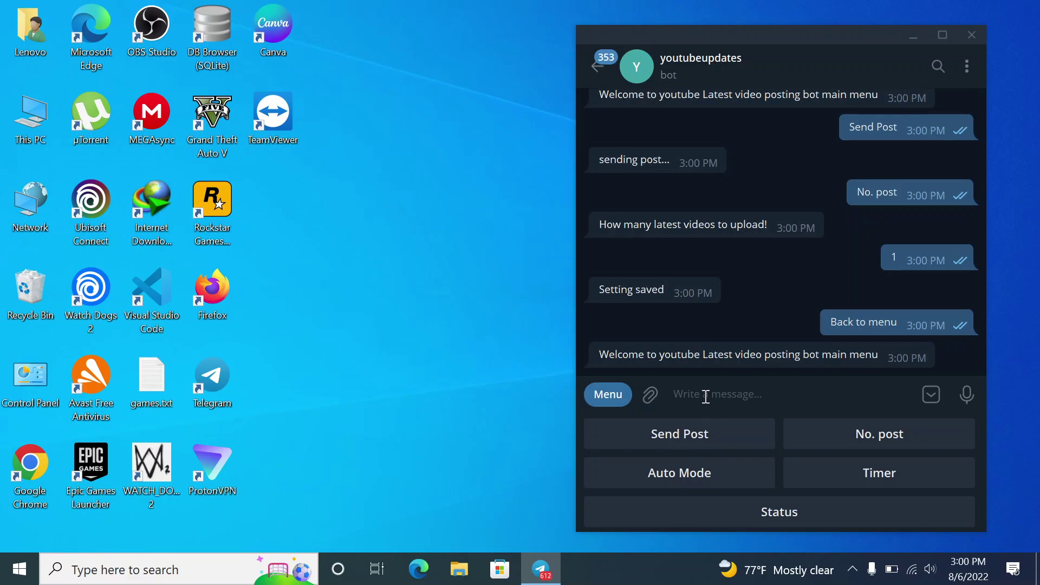
- Check the youtubeupdates bot's status and turn on its Auto Mode
click(764, 519)
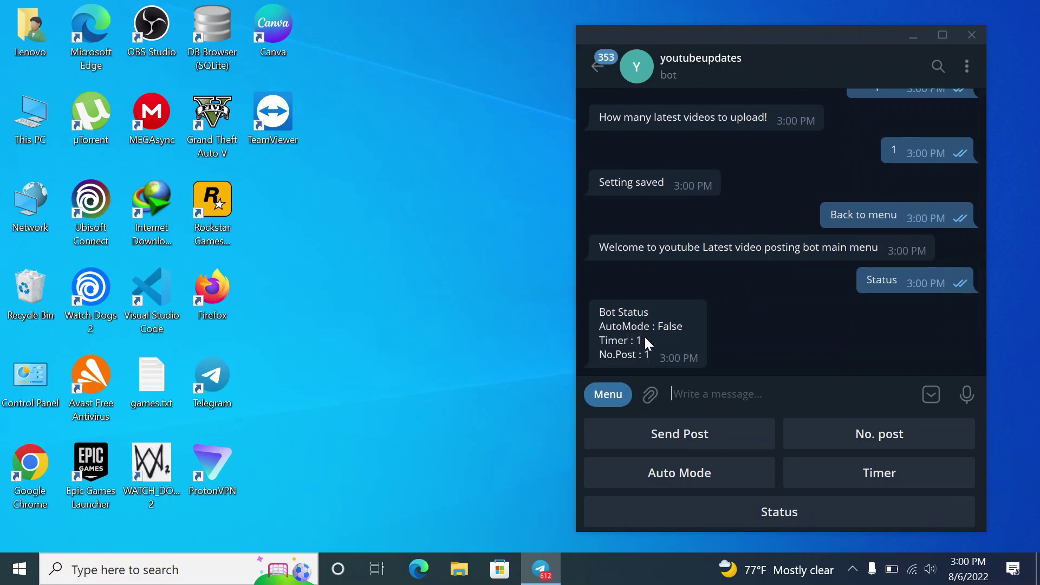
mouse_move(624, 334)
click(705, 487)
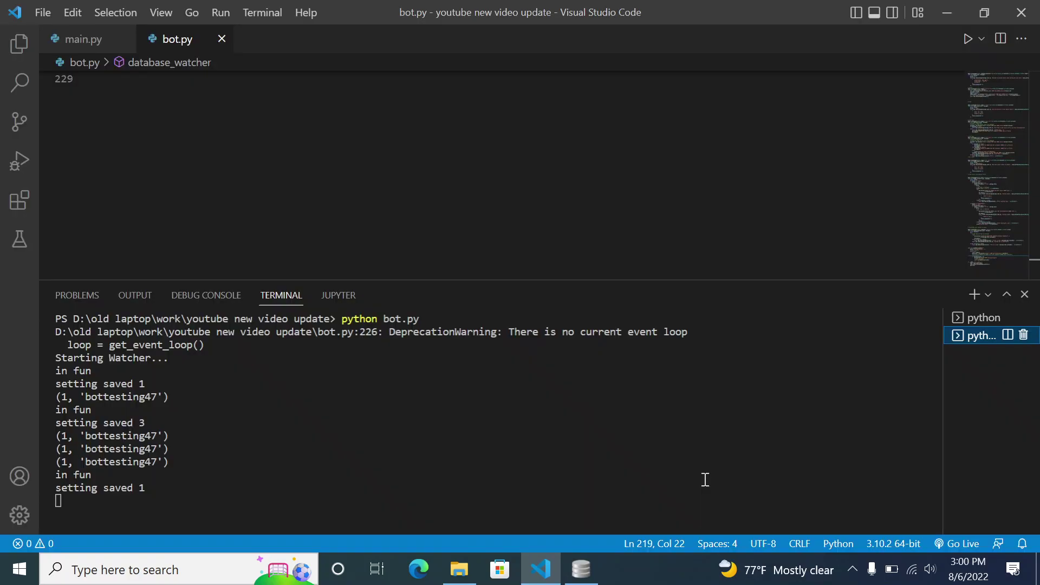
- Show the first python terminal in Visual Studio Code, and set the "My coding in react native" video's visibility to Public in YouTube Studio
click(976, 318)
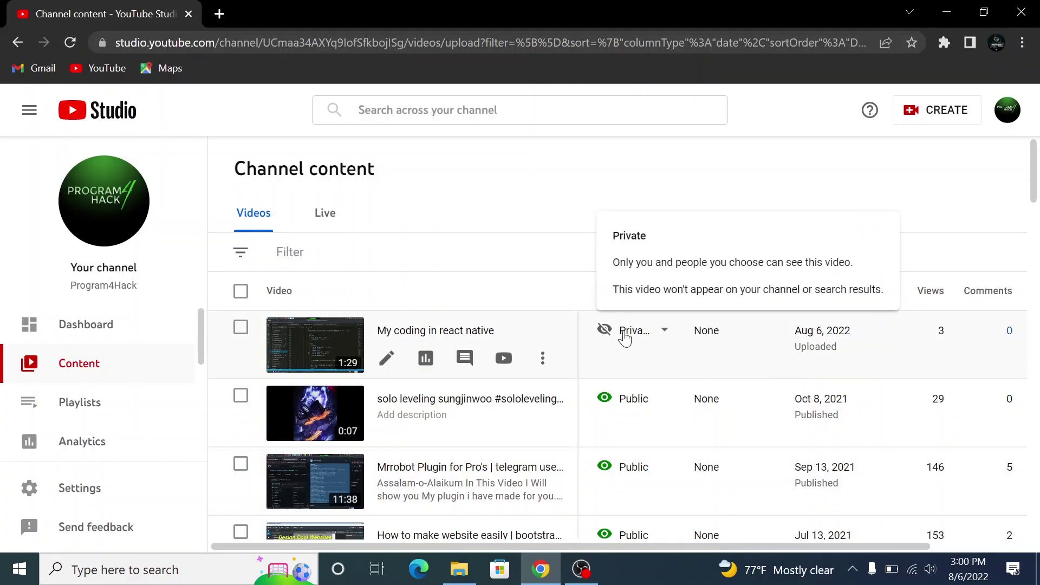
click(665, 332)
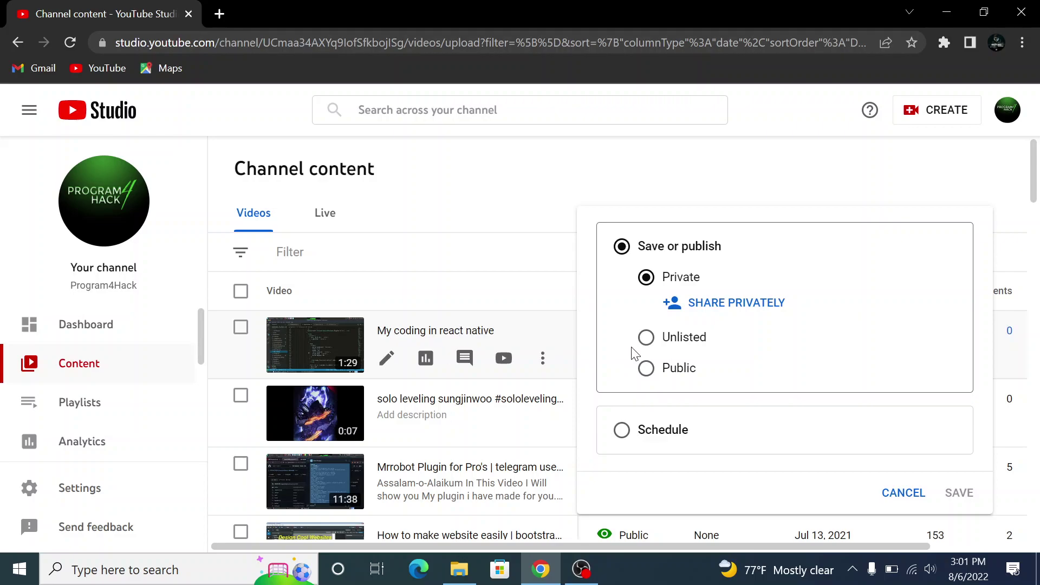
click(650, 379)
click(949, 493)
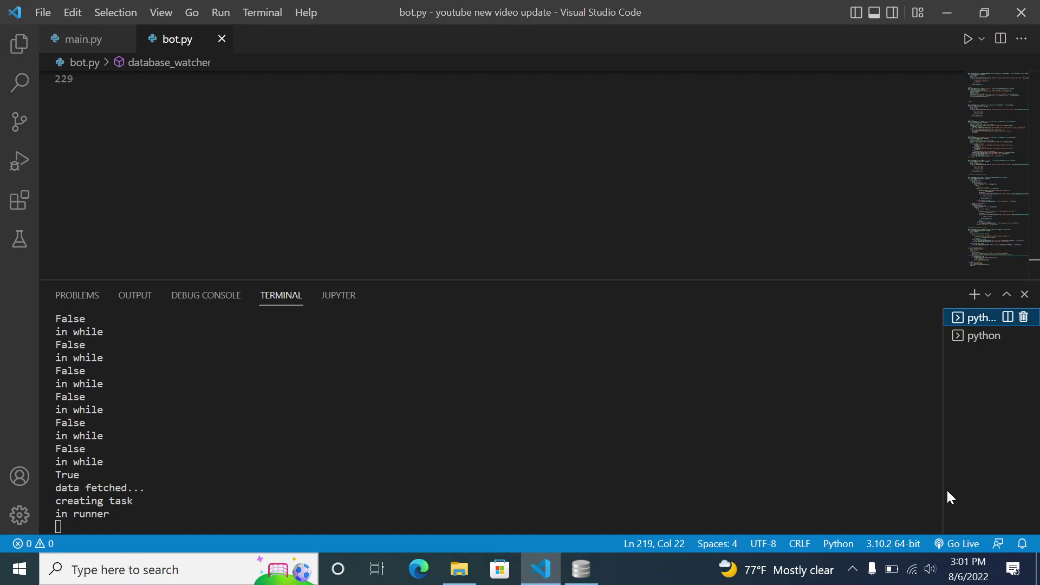
- Check the python terminal's output in Visual Studio Code, and examine the "My coding in react native" post in Telegram's testing channel
click(825, 457)
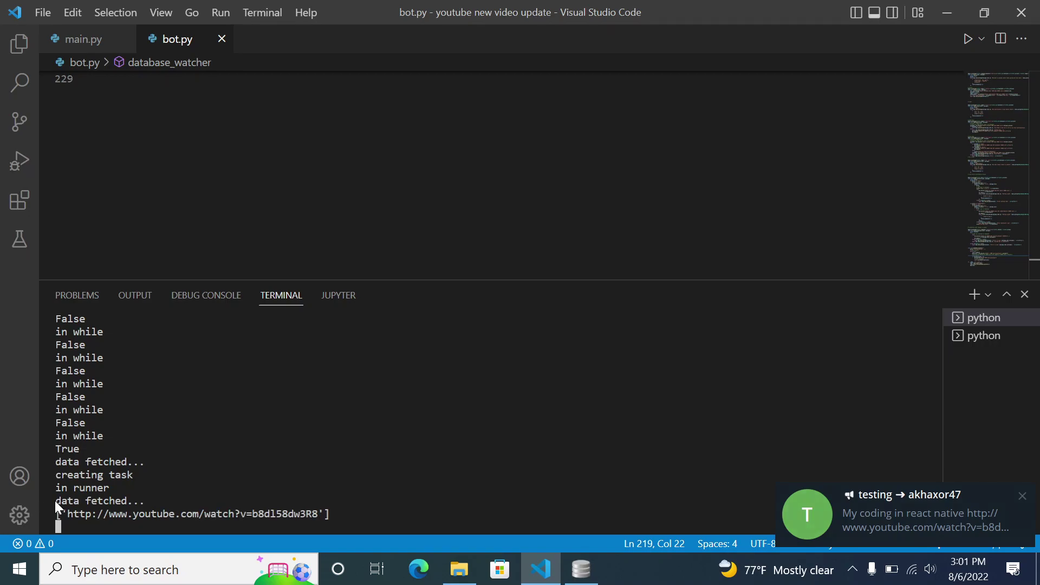
drag(54, 501, 127, 500)
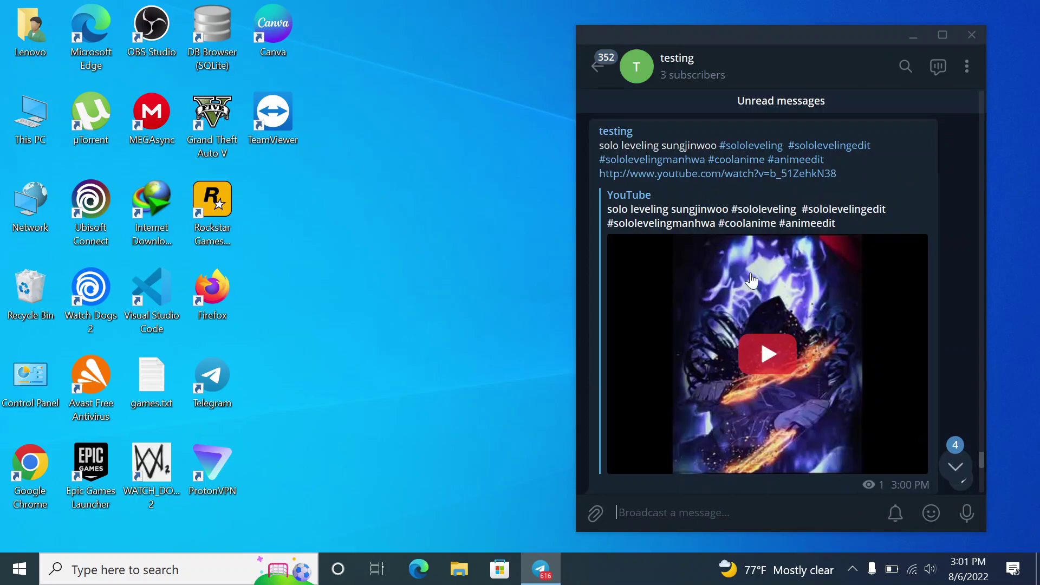
scroll(750, 280, down, 10)
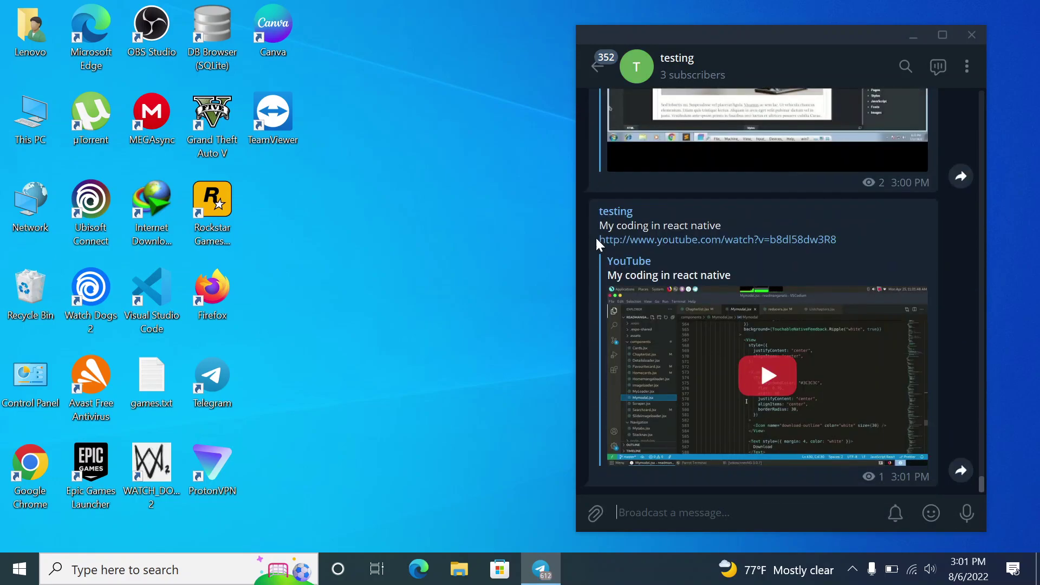
drag(637, 225, 743, 222)
click(743, 226)
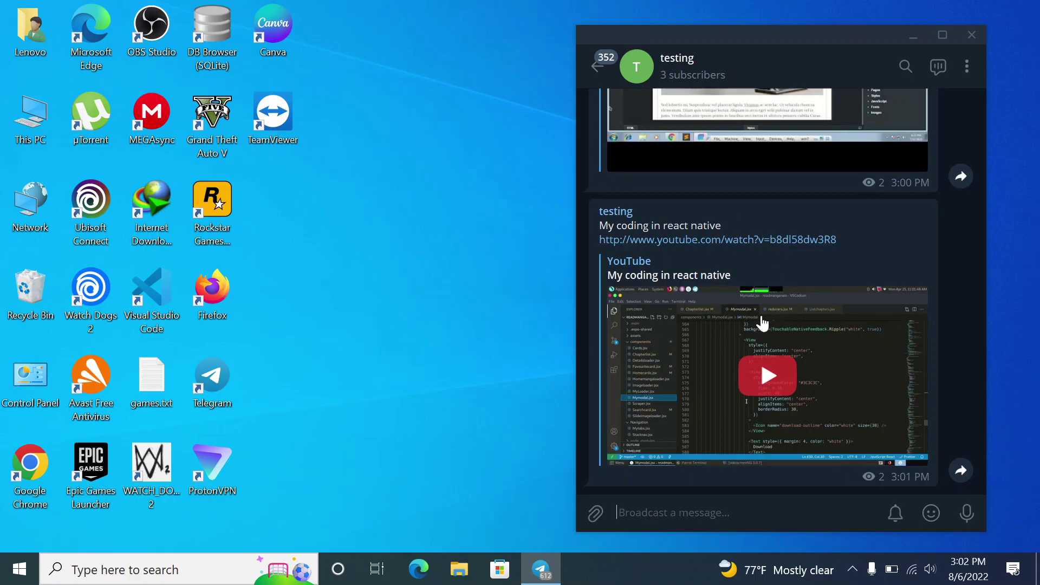
- Go back to the youtubeupdates bot and look through its post-count and timer choices, returning to the main menu without changing them
click(596, 65)
click(723, 207)
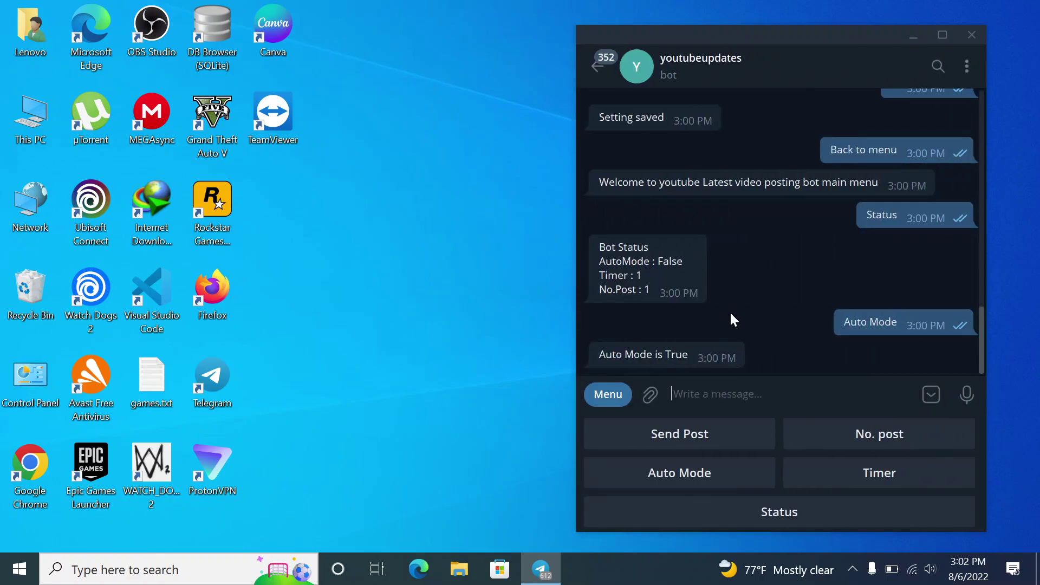
click(840, 434)
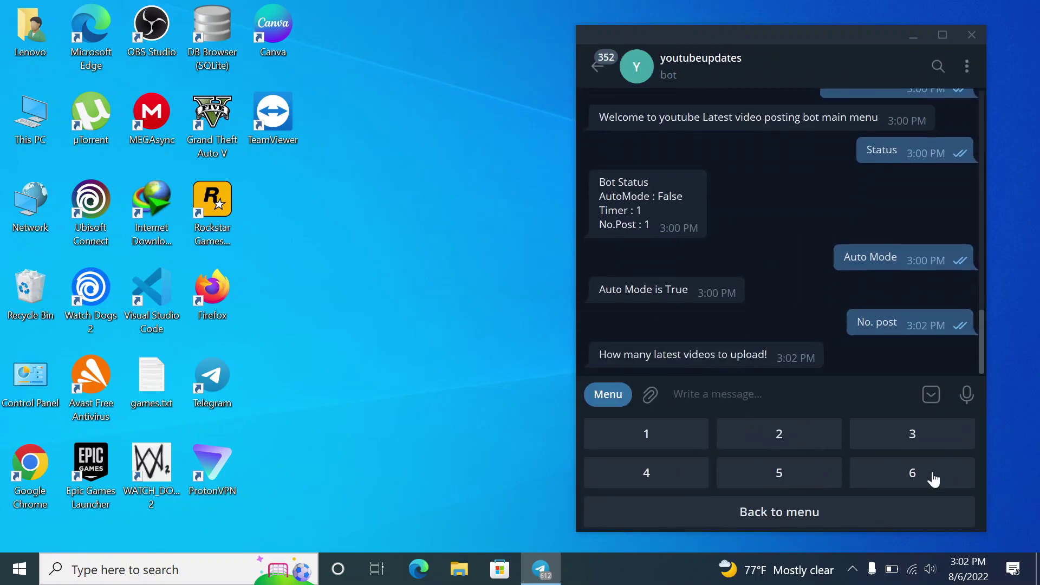
click(750, 512)
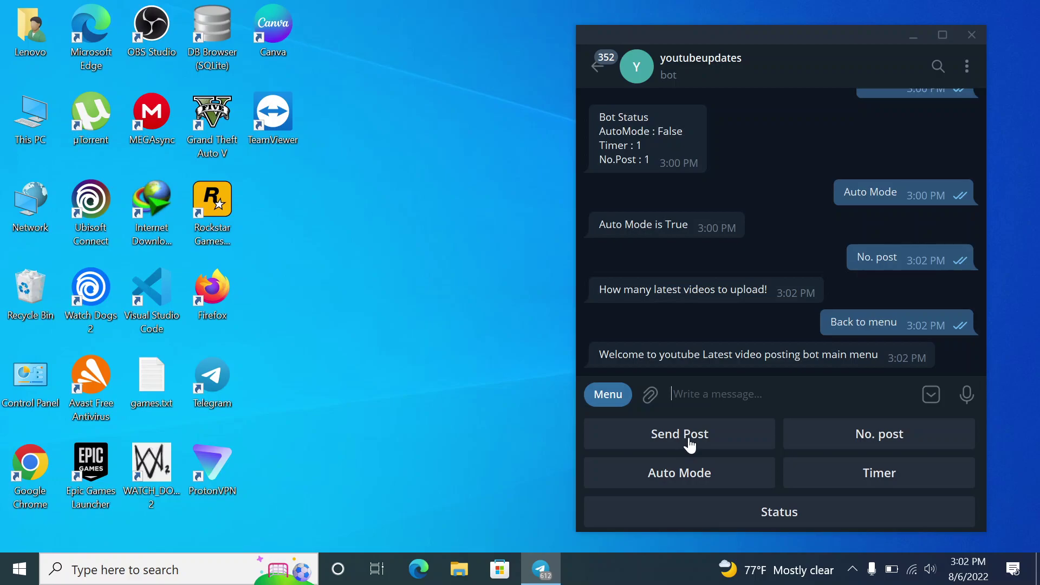
click(847, 486)
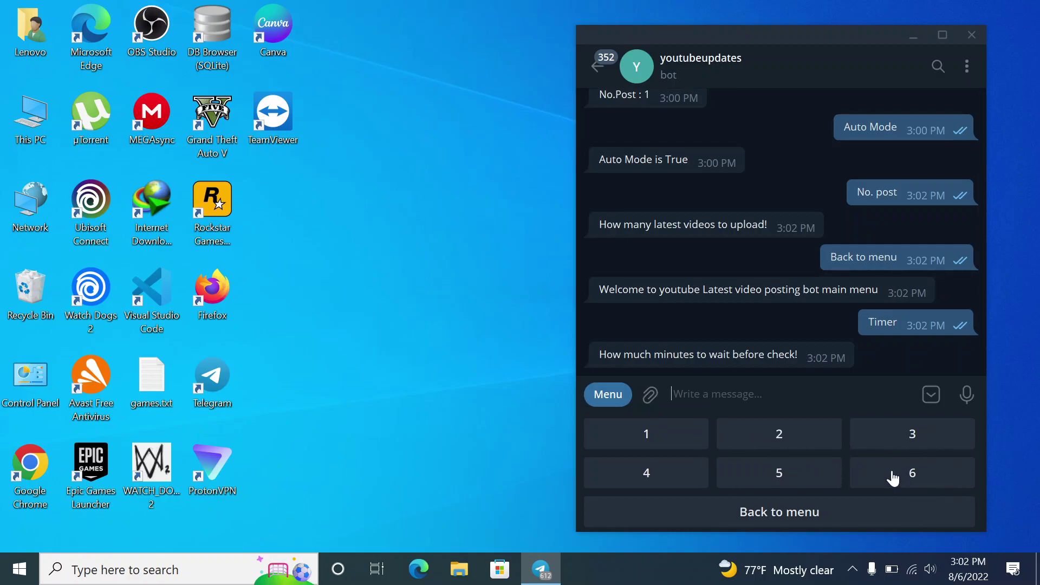
click(888, 512)
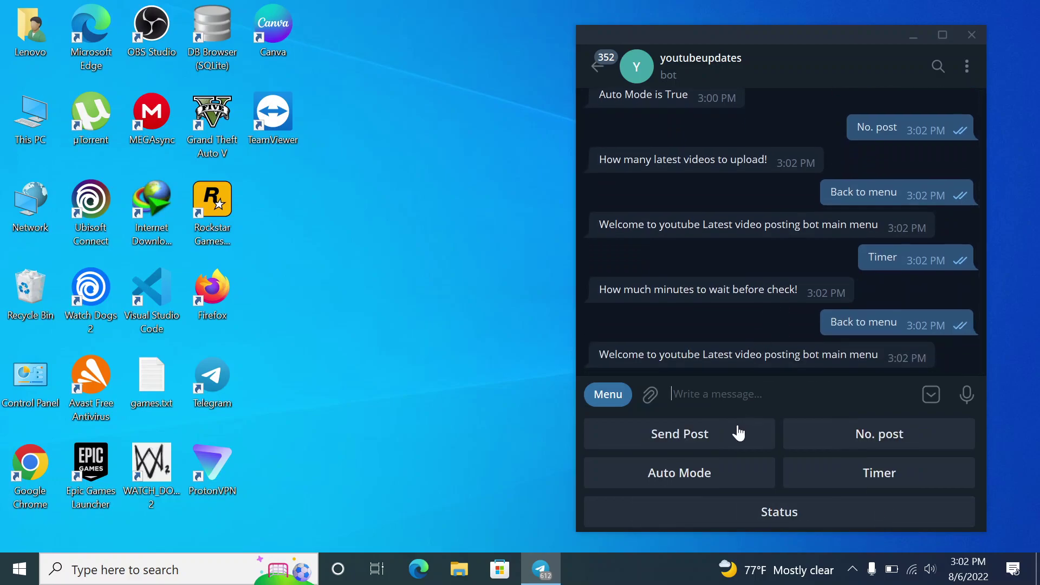
- Check the youtubeupdates bot's status and toggle its Auto Mode, and switch to OBS Studio
click(735, 510)
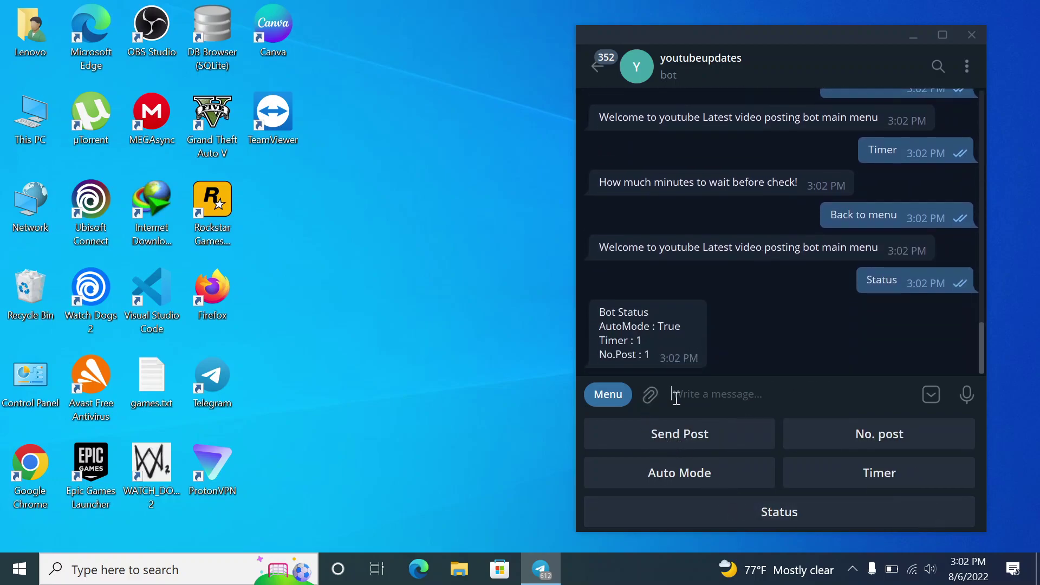
click(697, 475)
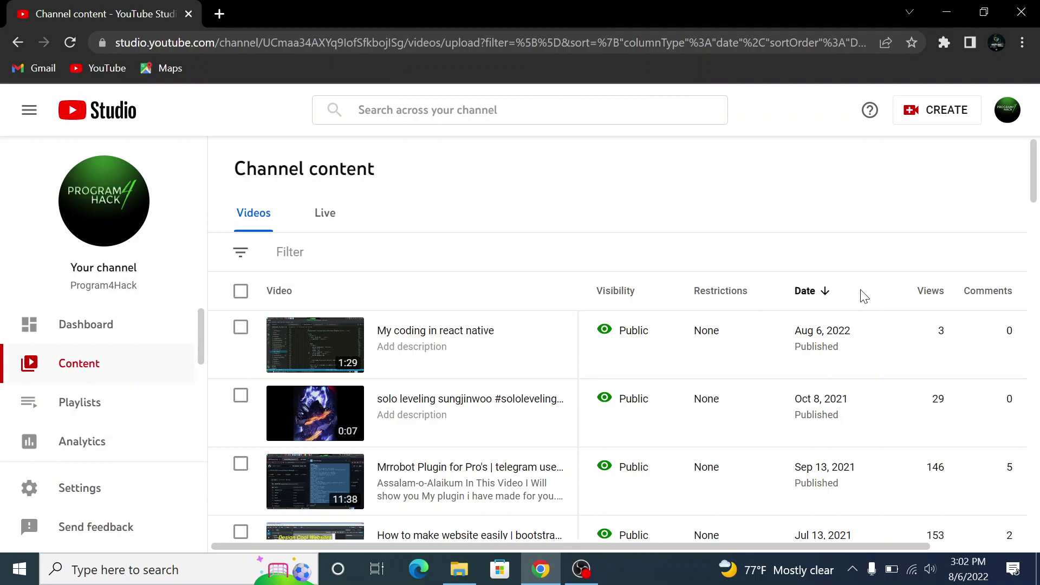
click(581, 569)
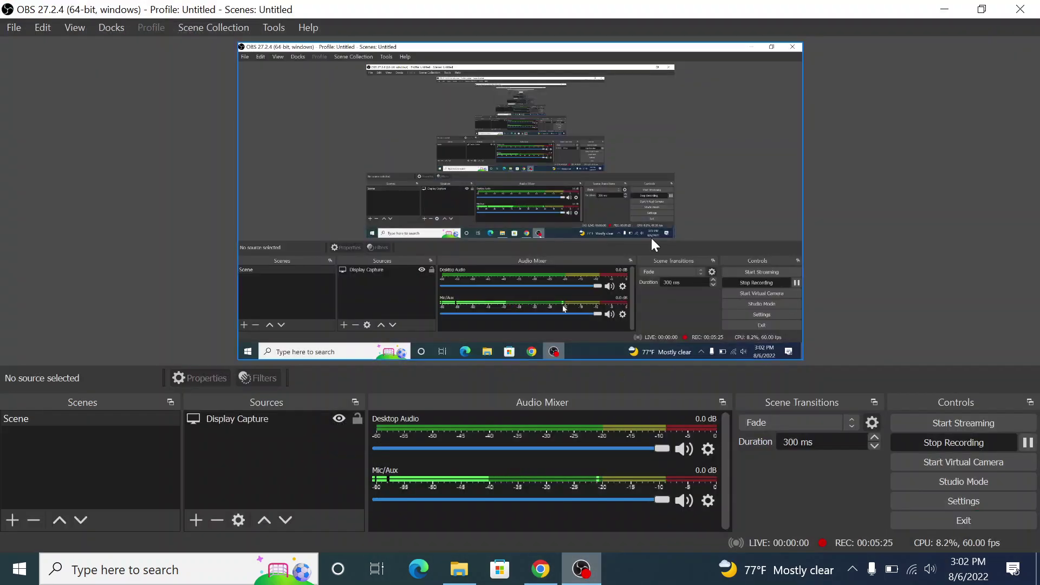